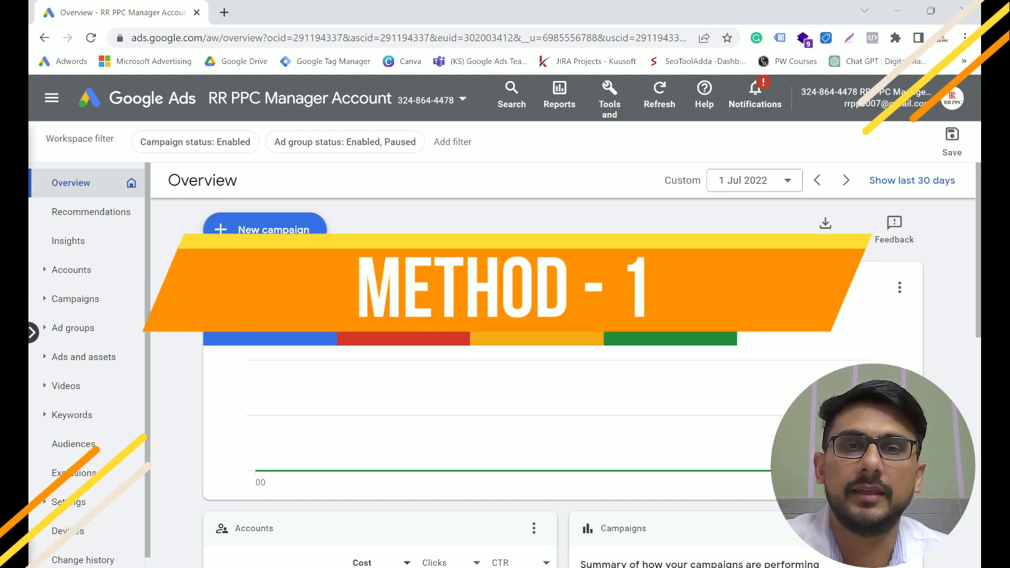
Switch to the RR PPC YT account and open its negative keyword lists.
click(448, 114)
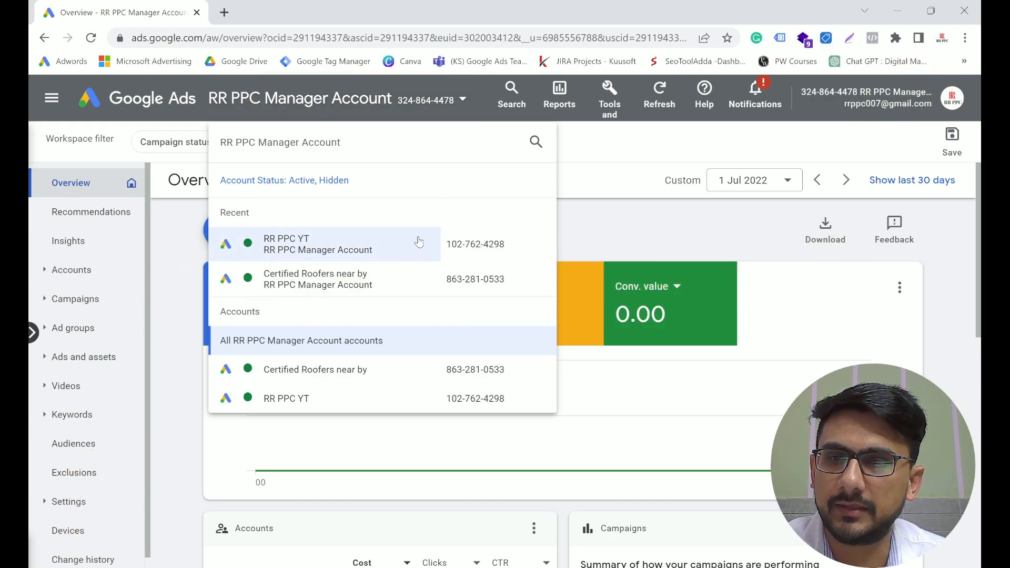
click(417, 242)
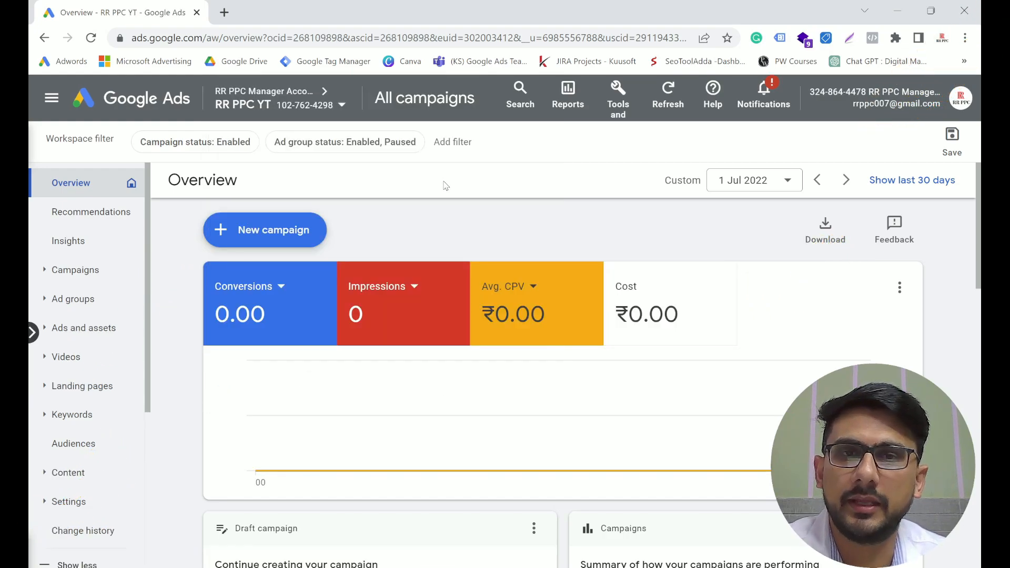
click(619, 110)
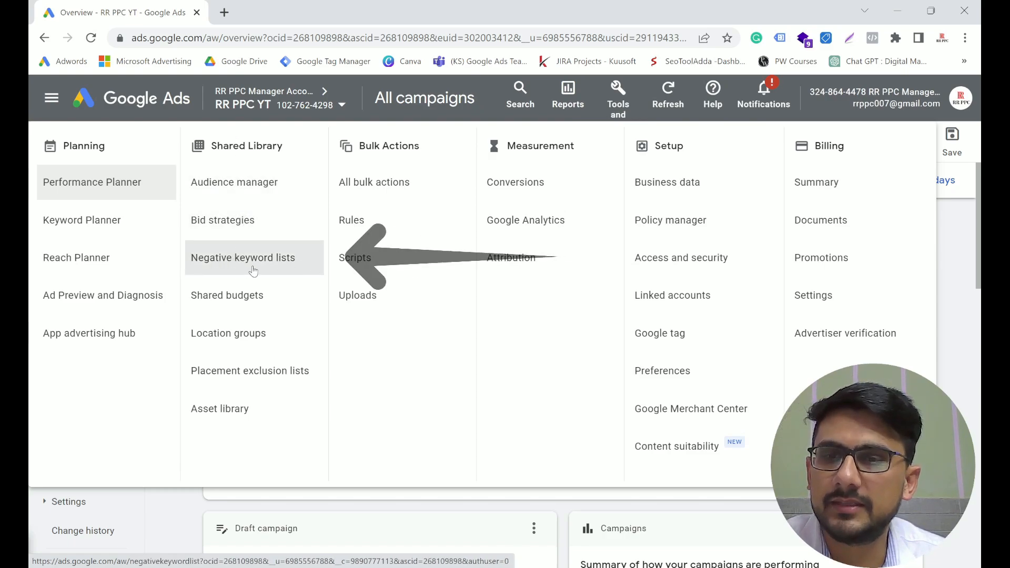
click(277, 268)
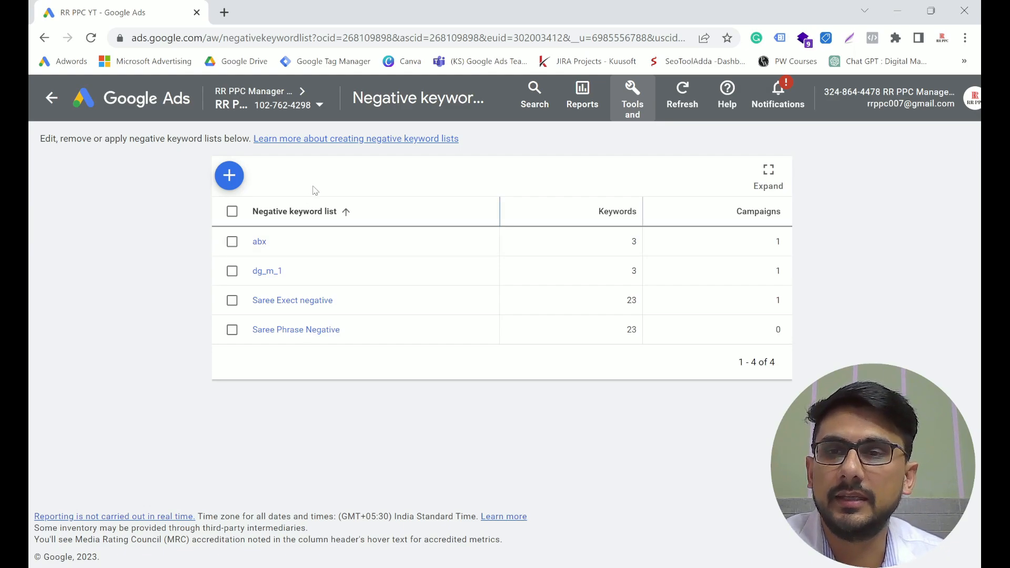
Start a new negative keyword list named "common negative kws".
click(232, 182)
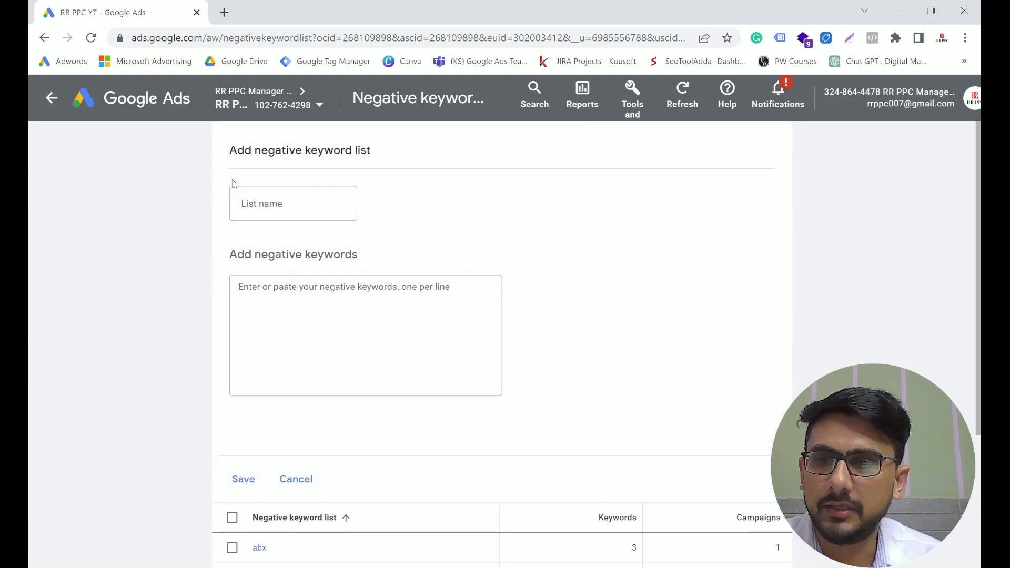
click(247, 206)
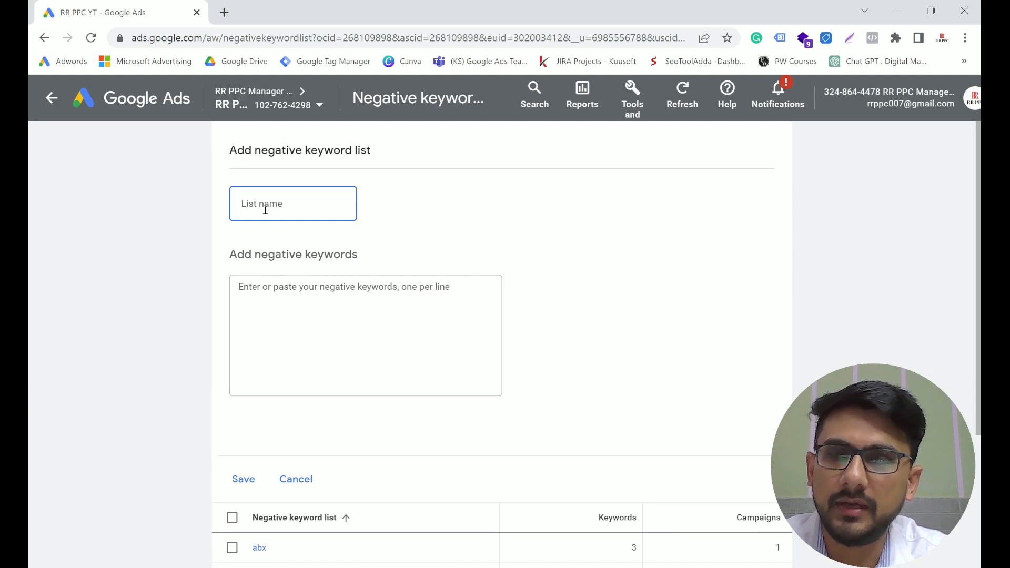
text(commo)
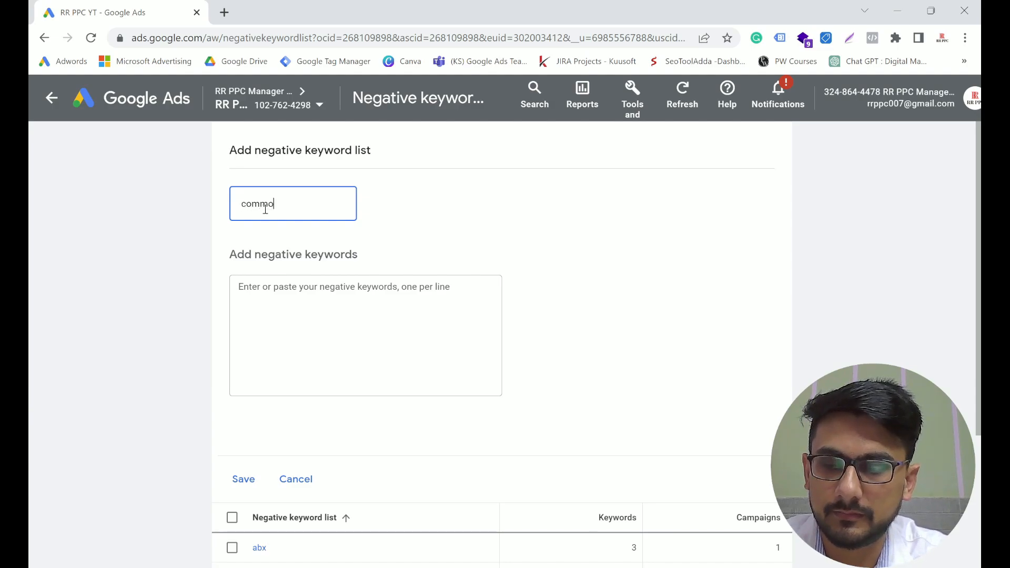
text(n negative kws)
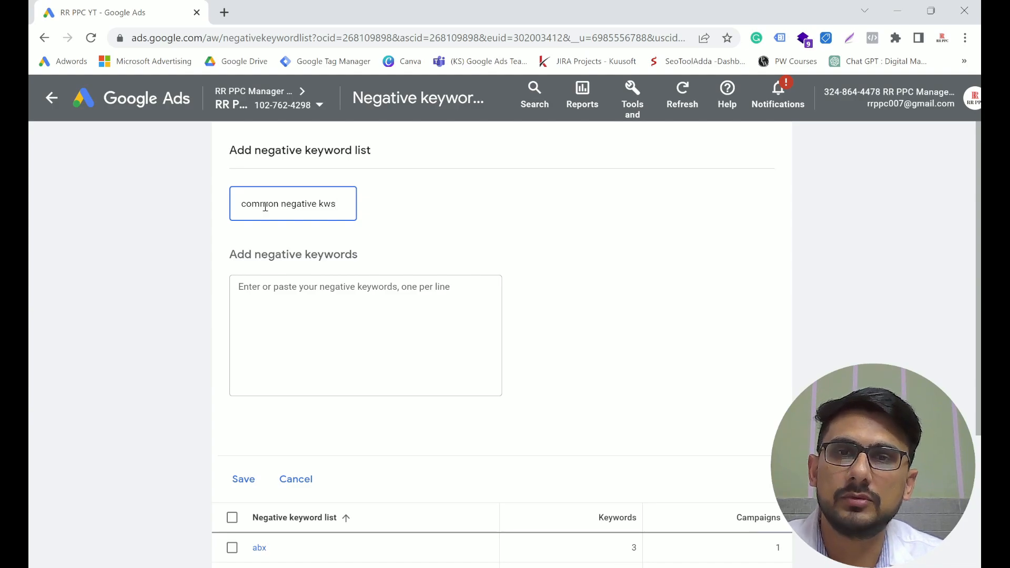
Add the negative keywords job, salary, tutorial and pdf on separate lines, and save the list.
key(Tab)
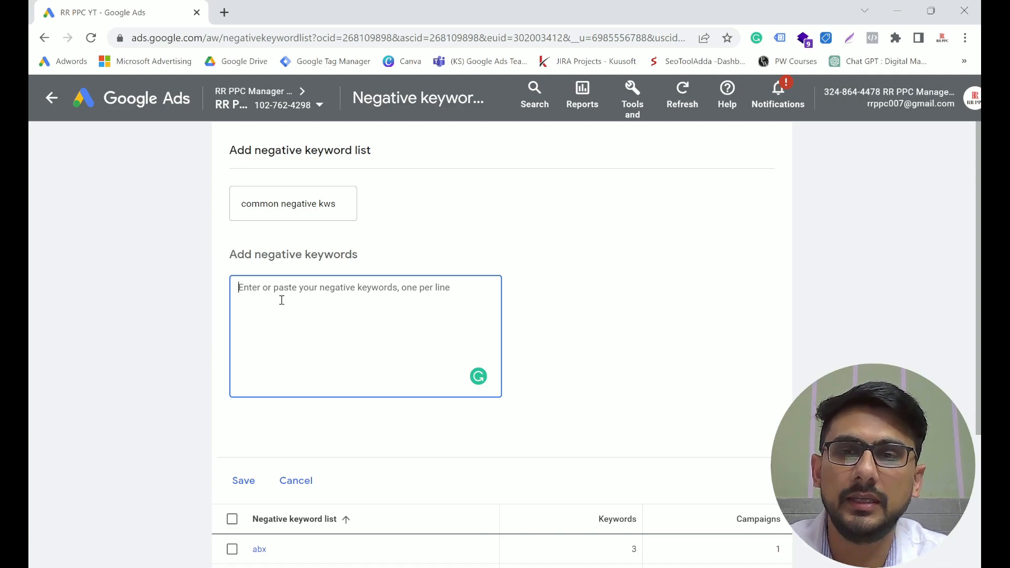
text(job)
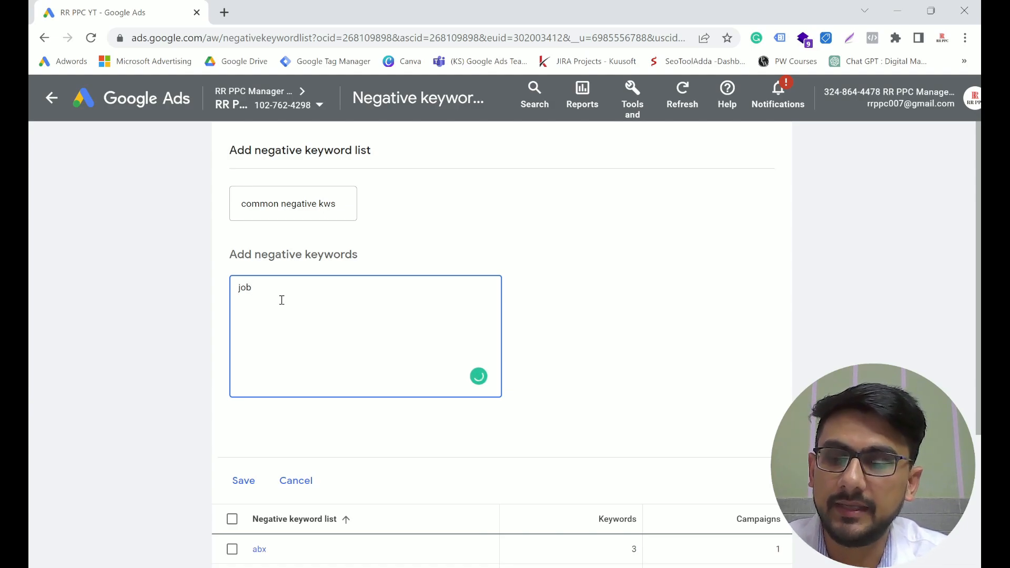
key(Return)
text(salary)
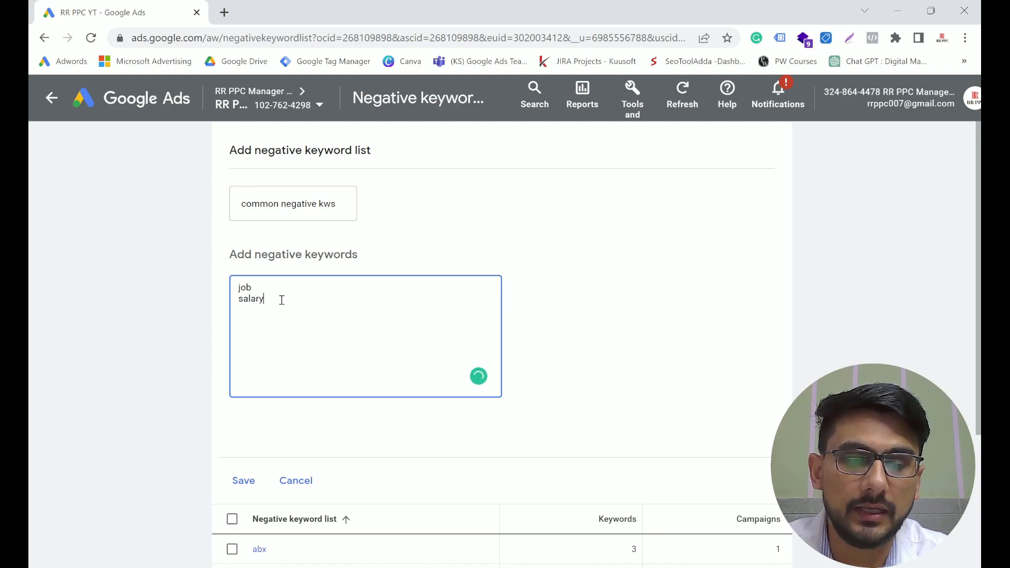
key(Return)
text(tutorial)
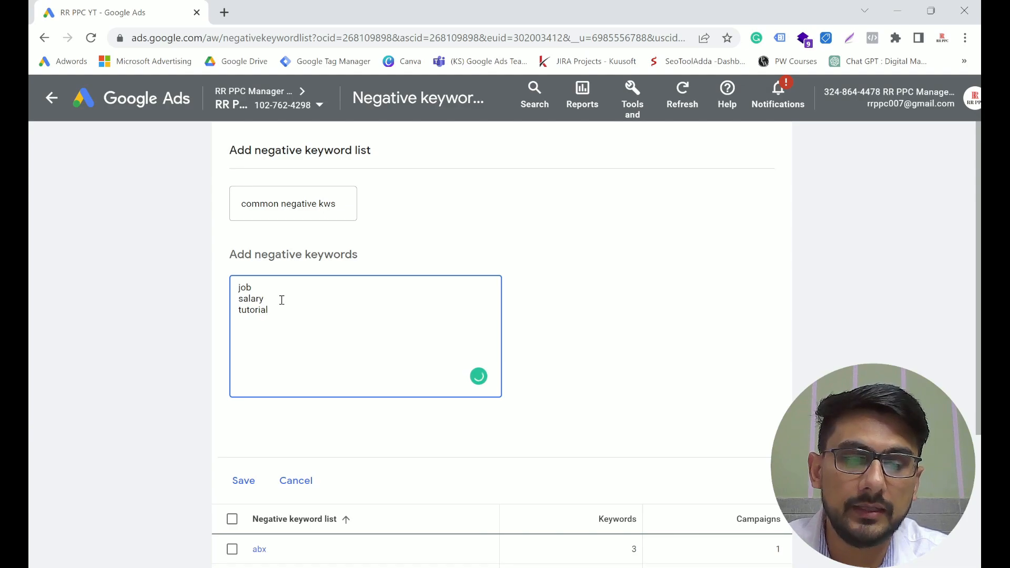
text(pdf)
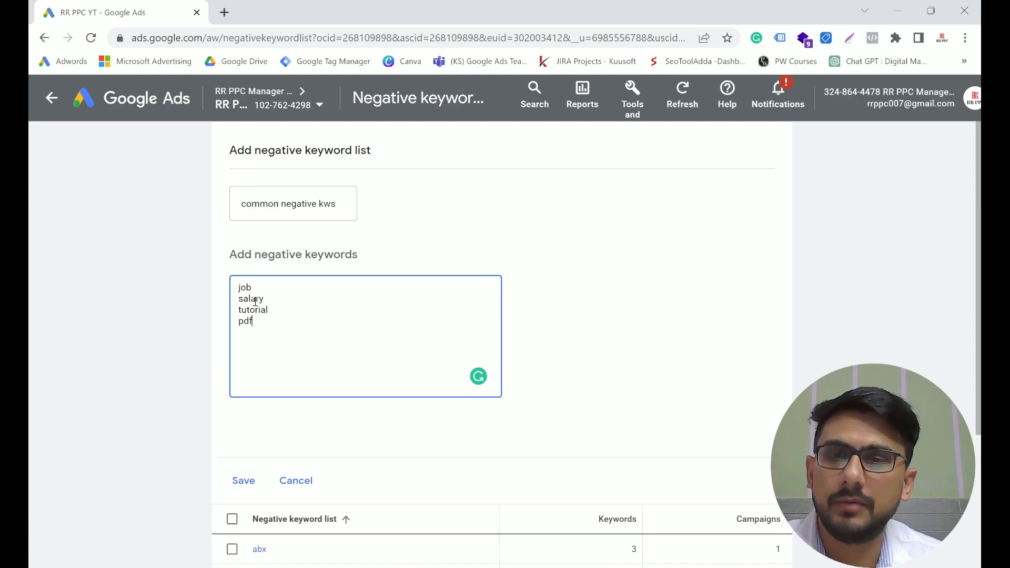
scroll(216, 284, down, 3)
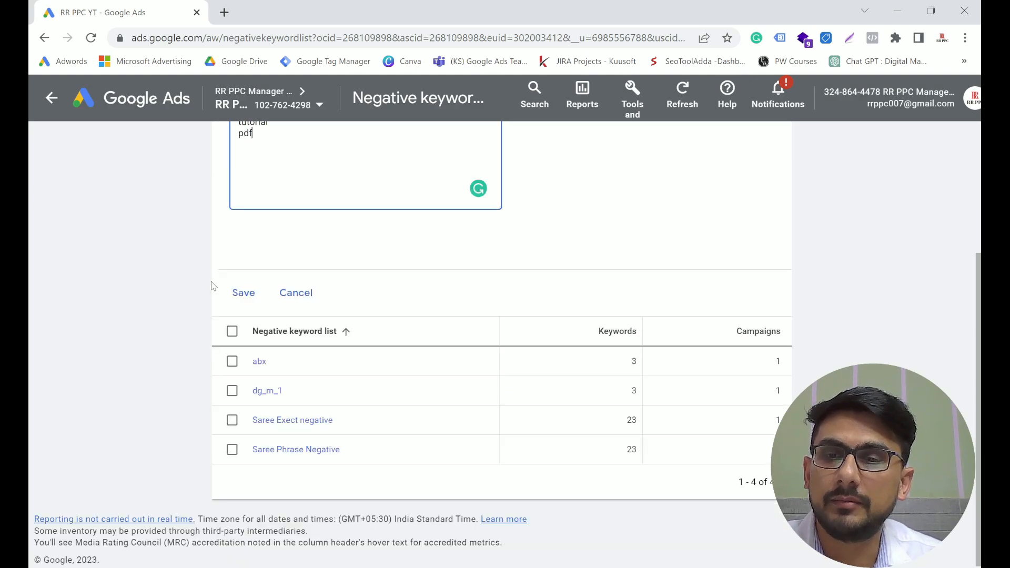
click(241, 294)
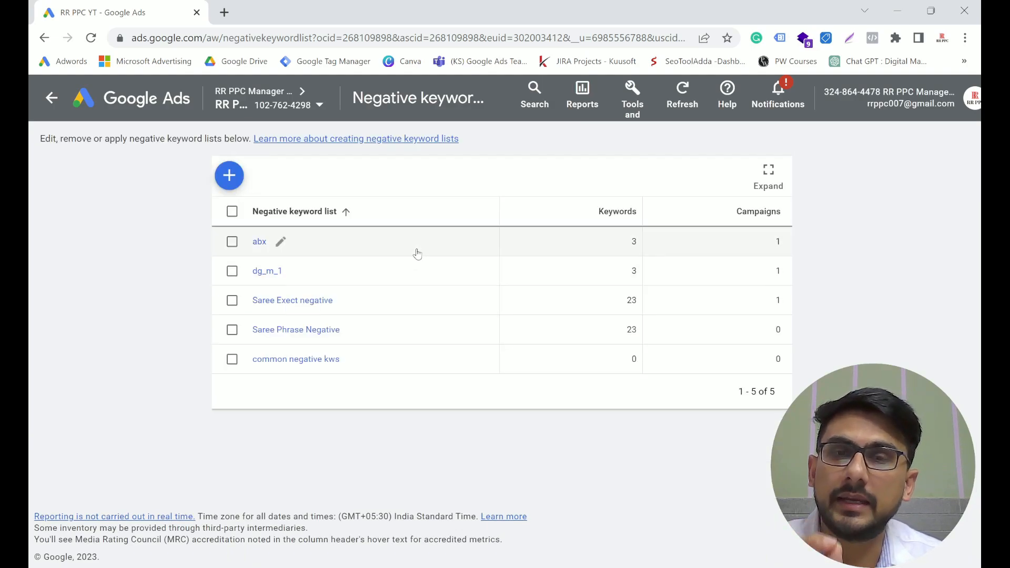
Review the keywords and match types in the common negative kws list, and return to the negative keyword lists overview.
click(302, 364)
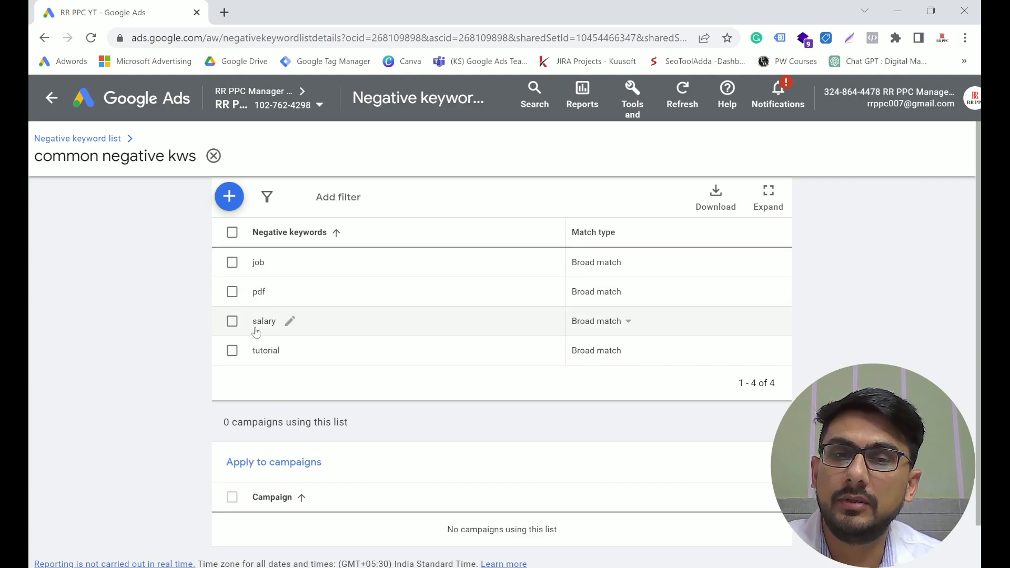
scroll(221, 337, down, 1)
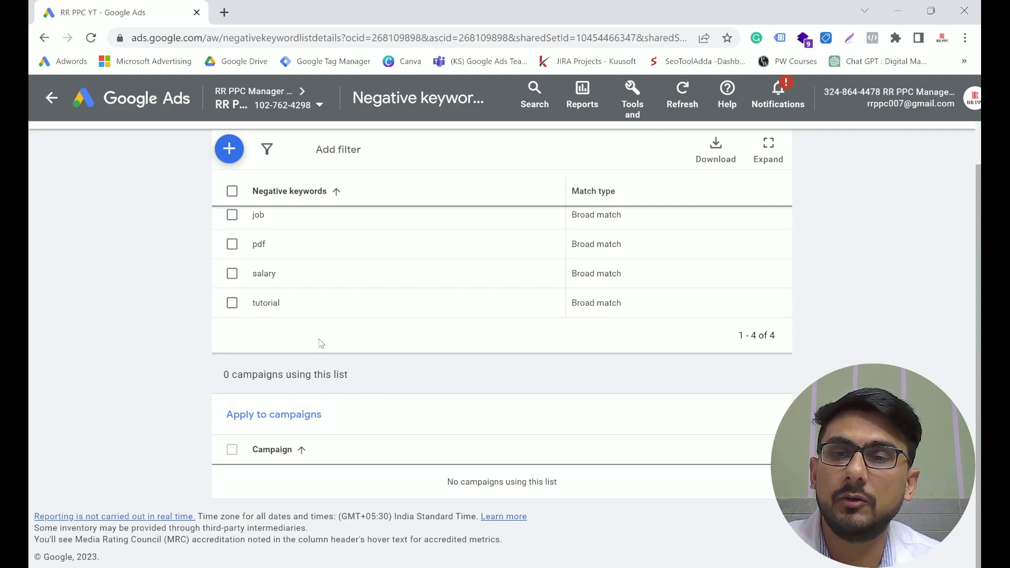
click(52, 106)
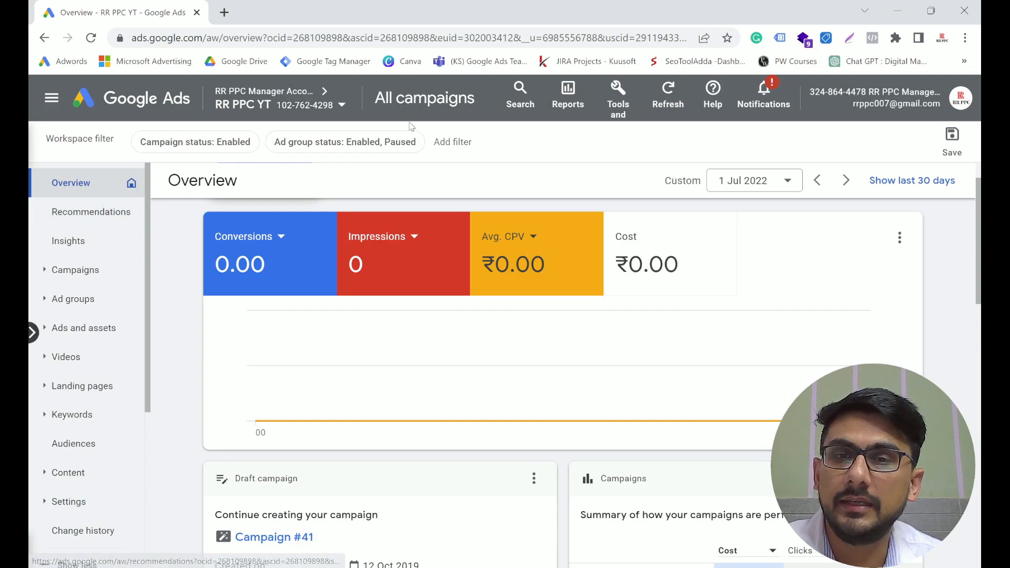
click(613, 105)
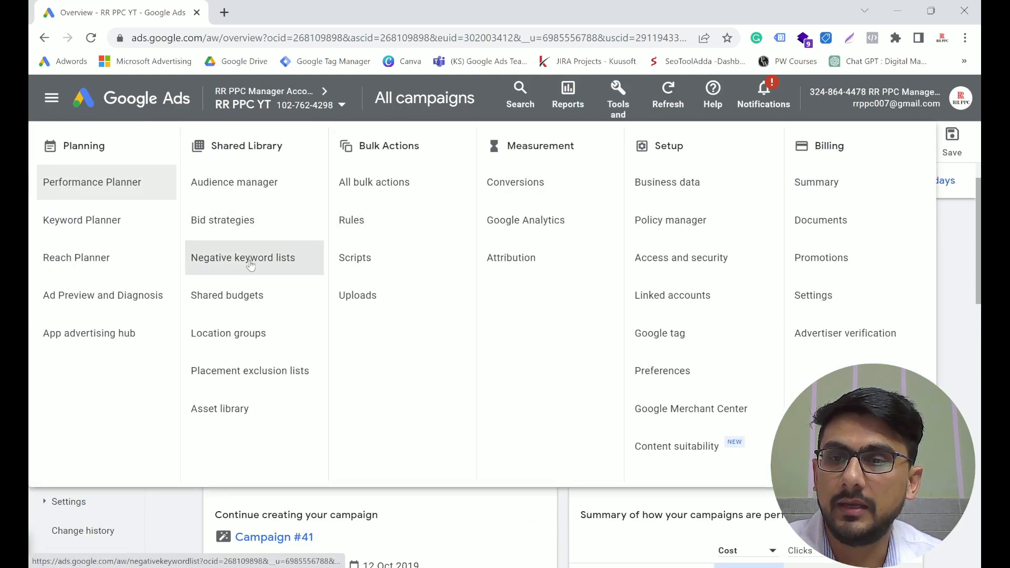
click(250, 265)
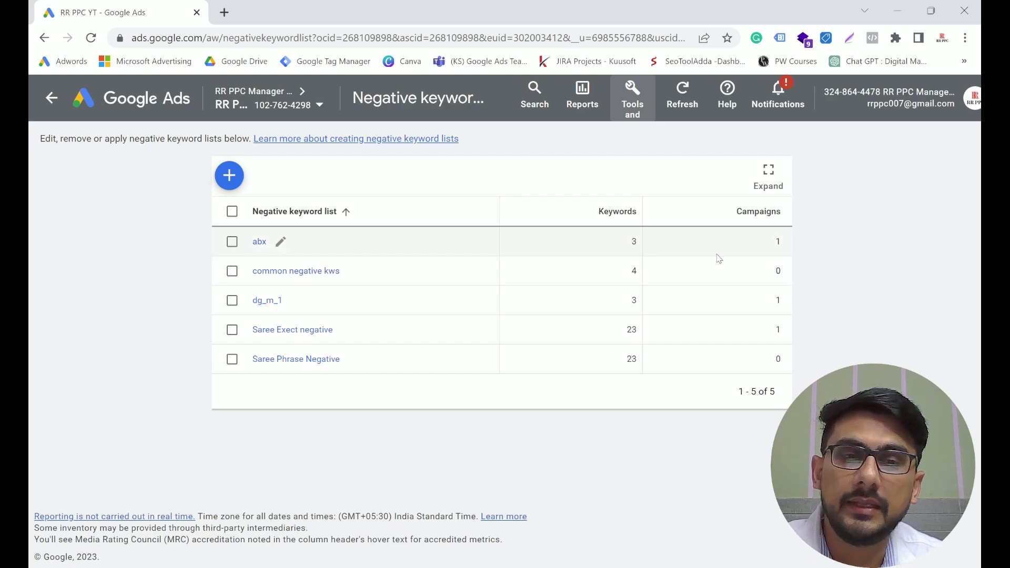
Apply the common negative kws list to the City_Search_21/12 and City Orthopaedics campaigns, and clear the list selection.
mouse_move(765, 215)
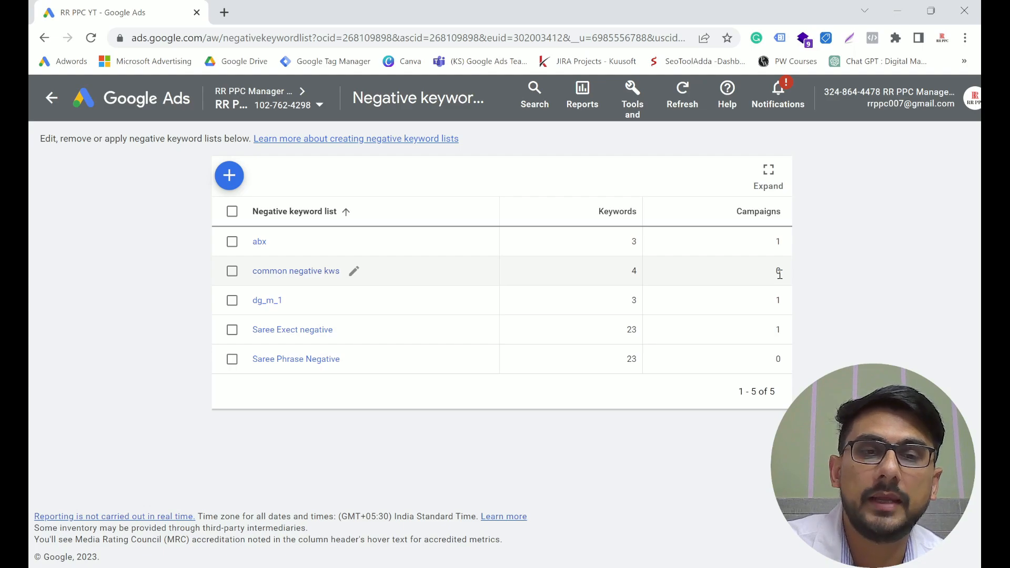
click(231, 272)
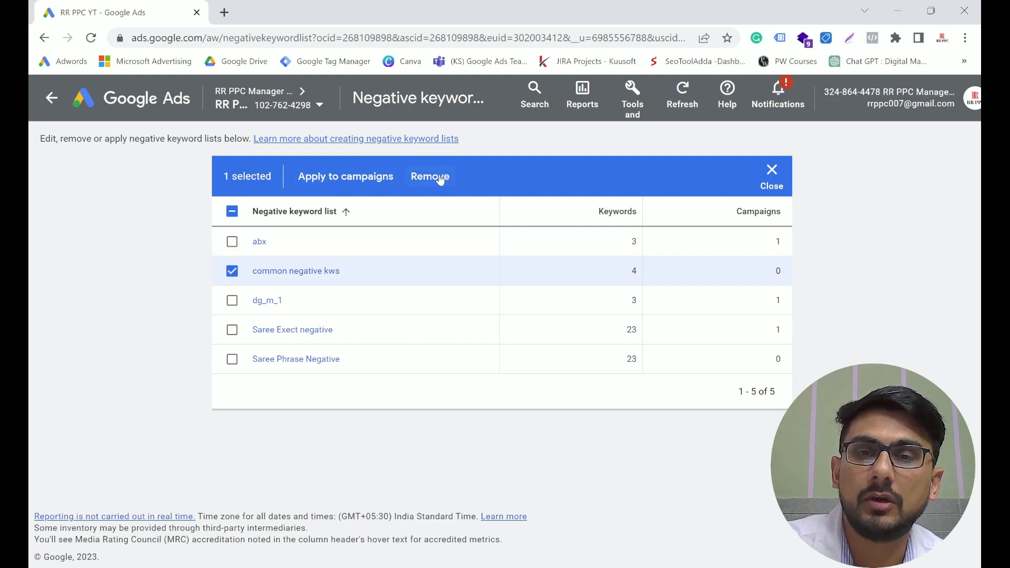
click(343, 183)
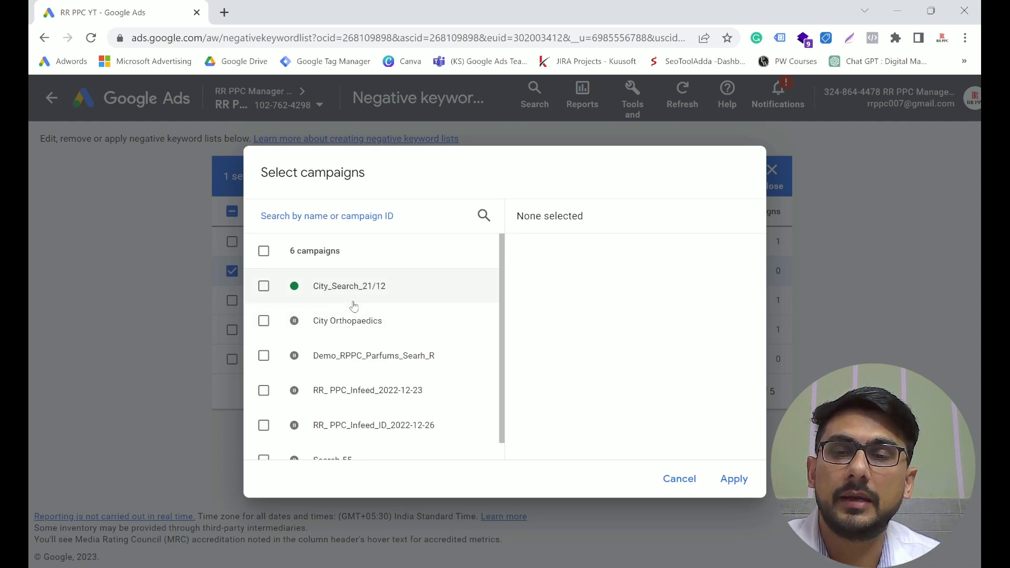
click(264, 286)
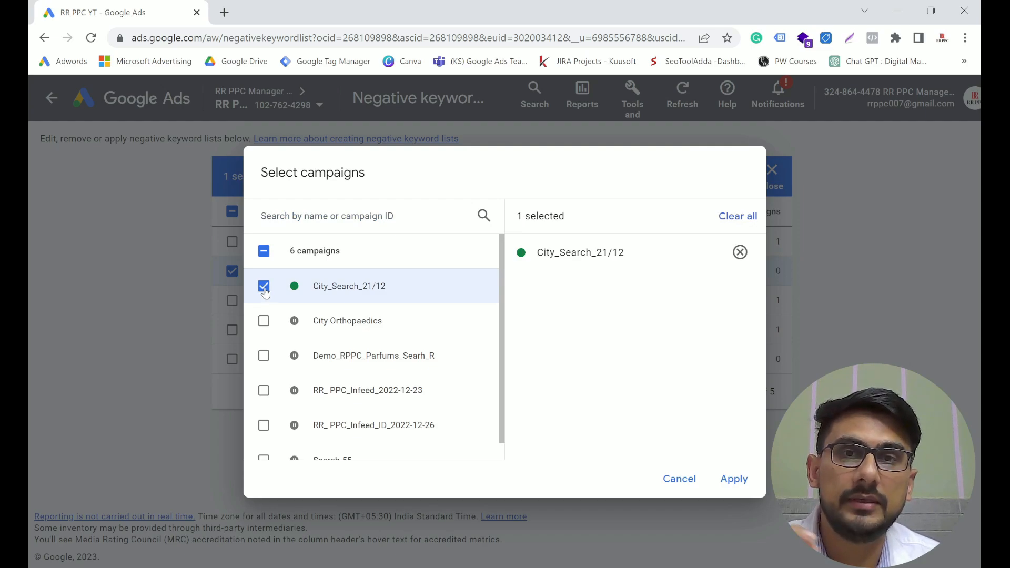
click(263, 322)
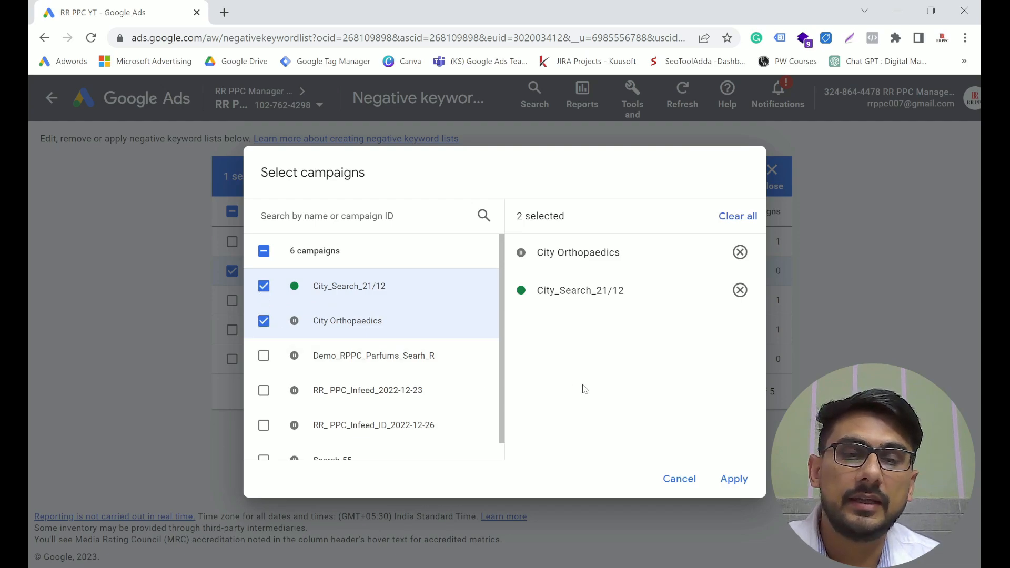
click(735, 484)
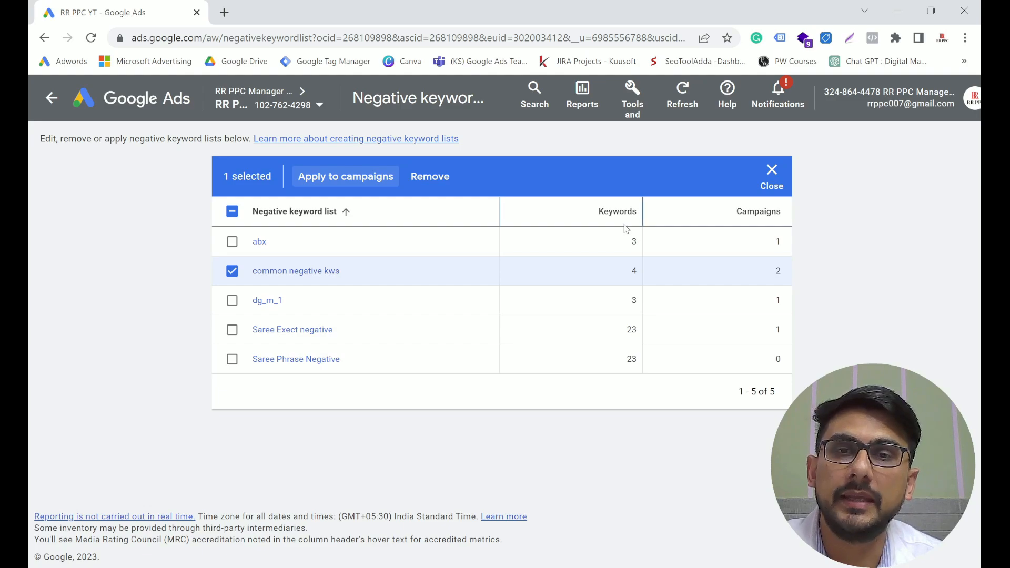
click(234, 272)
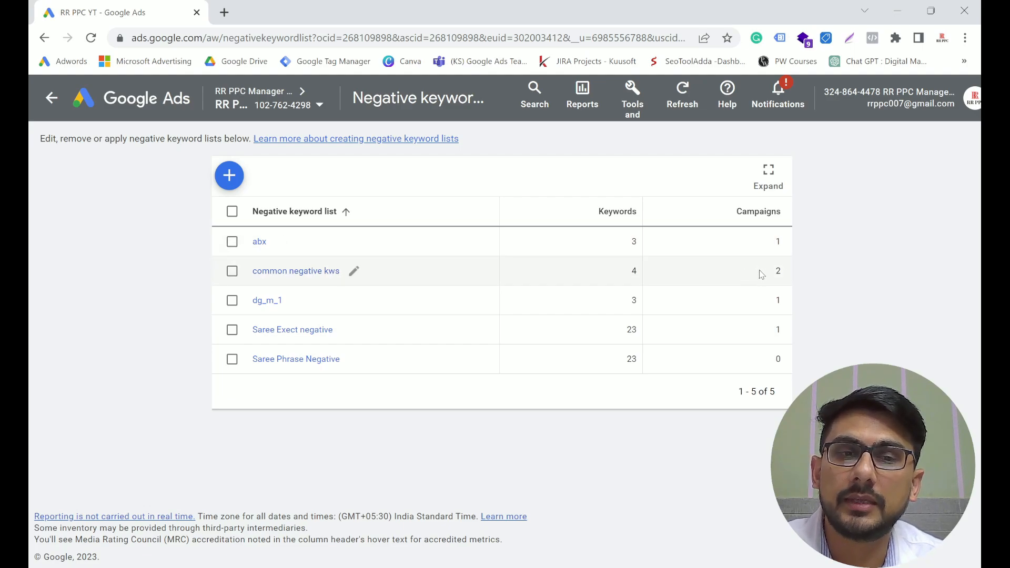
click(231, 271)
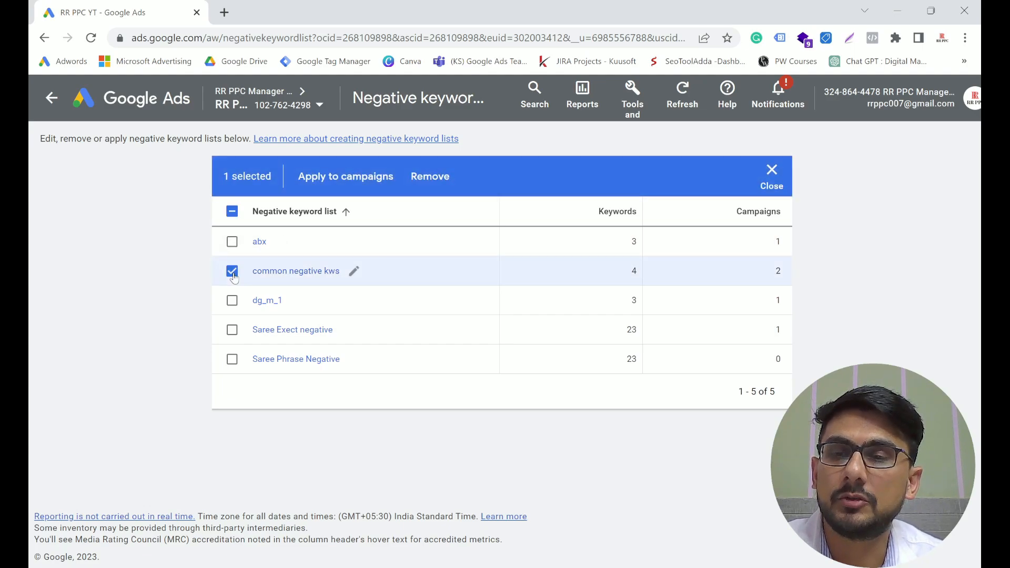
click(433, 182)
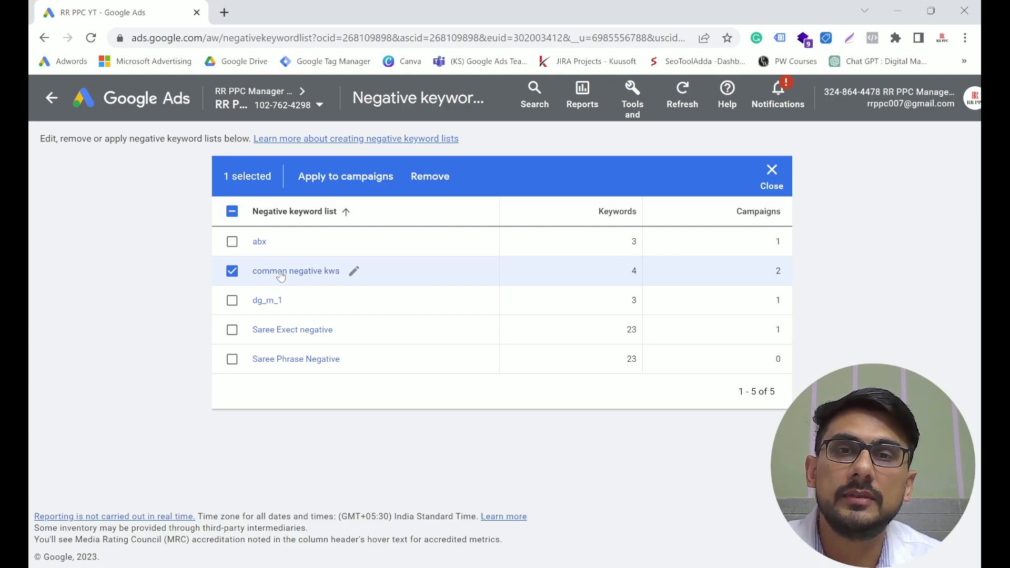
click(233, 272)
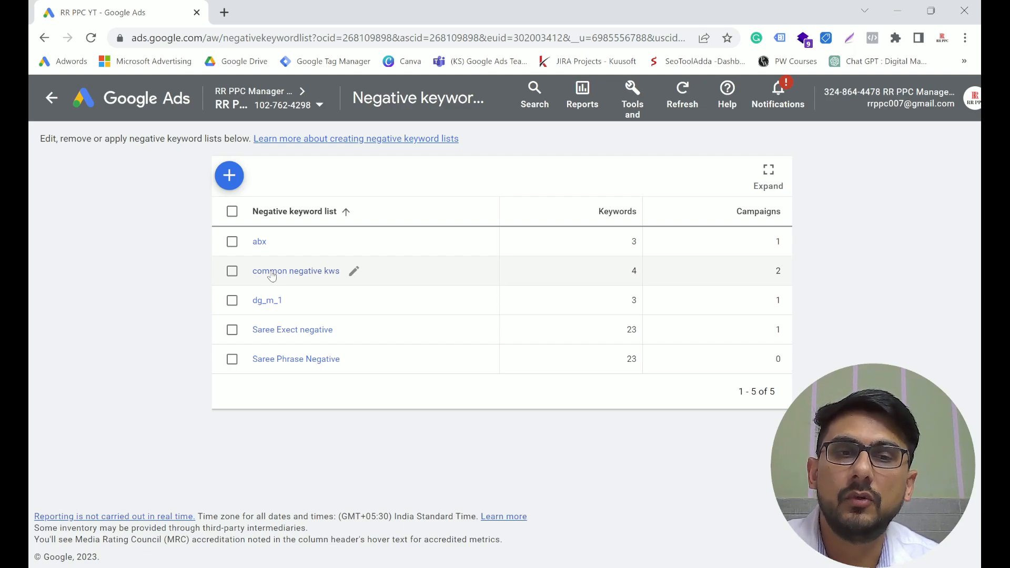
Remove the "." negative keyword from the abx list.
click(260, 243)
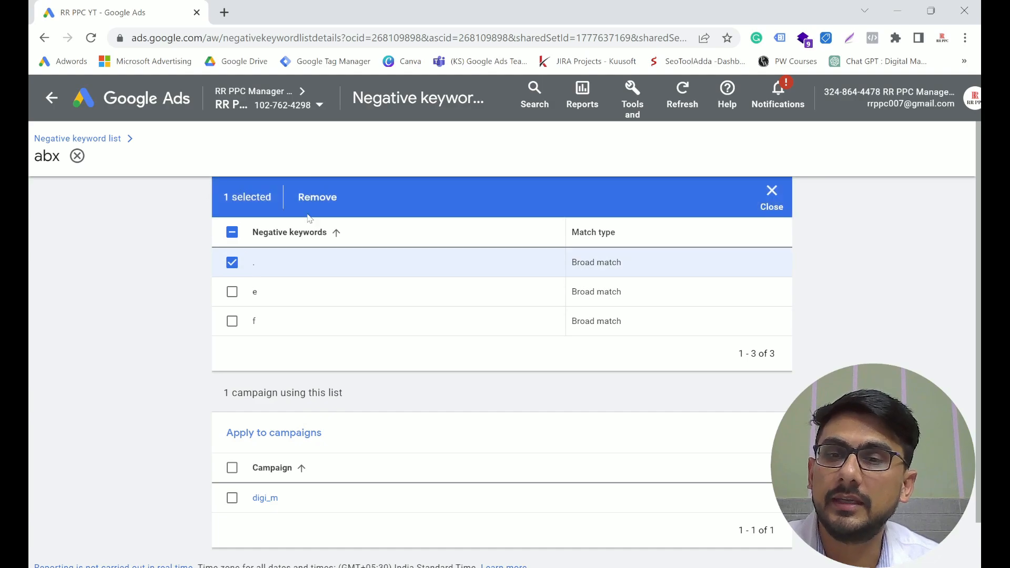
click(317, 198)
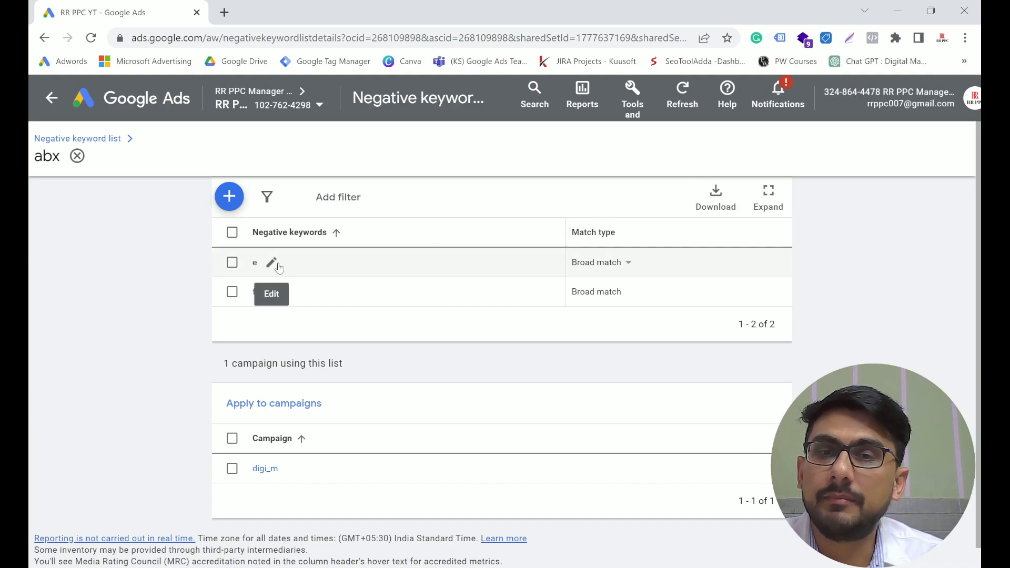
In the abx list, set the match type of keyword e to Phrase match and of keyword f to Exact match.
click(629, 265)
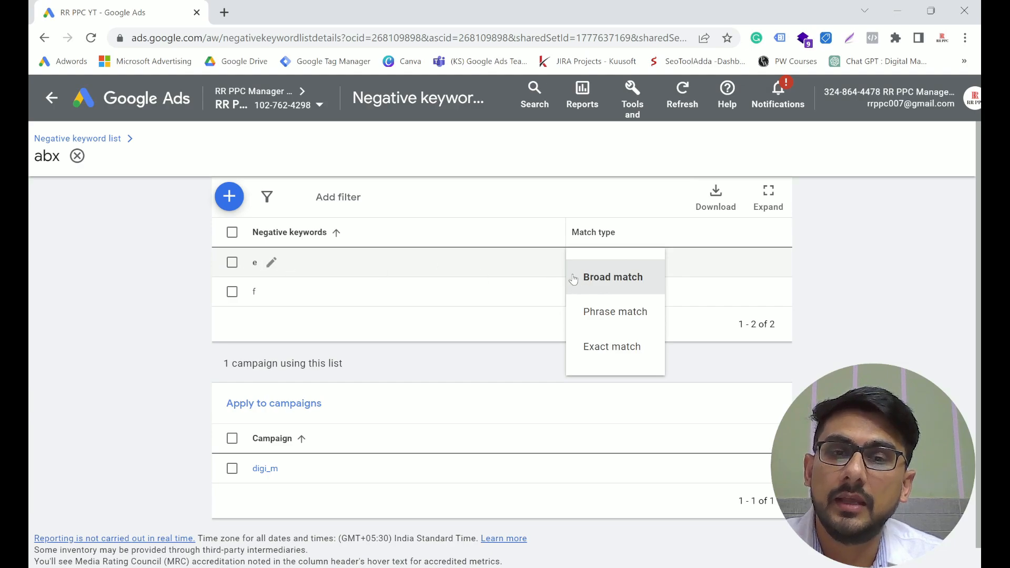
click(615, 317)
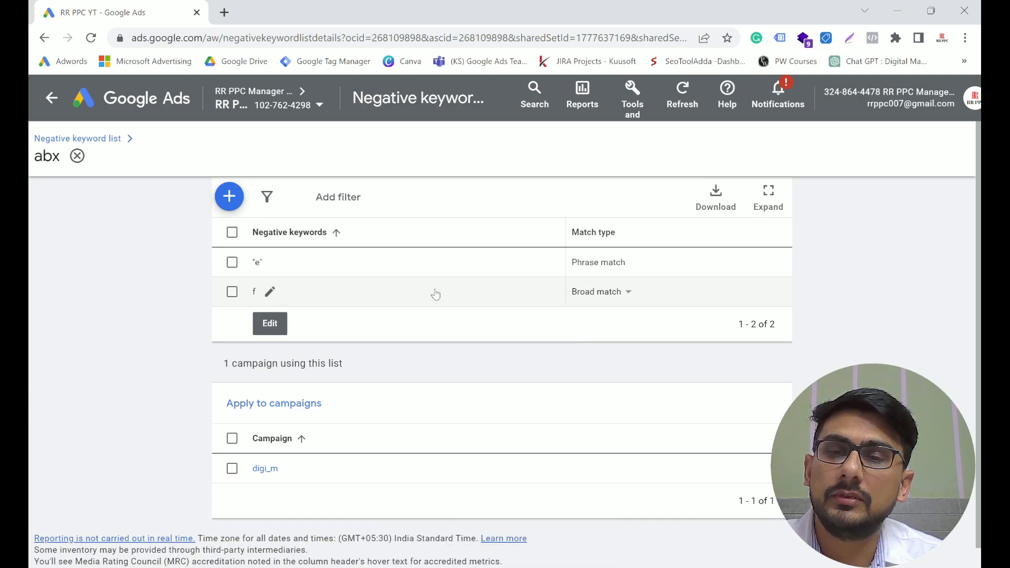
click(629, 293)
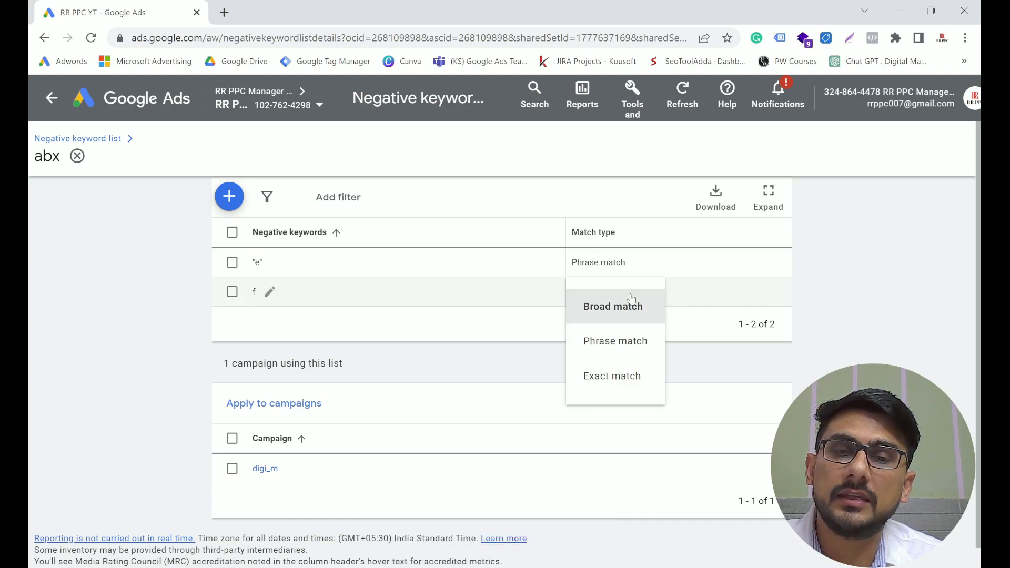
click(621, 378)
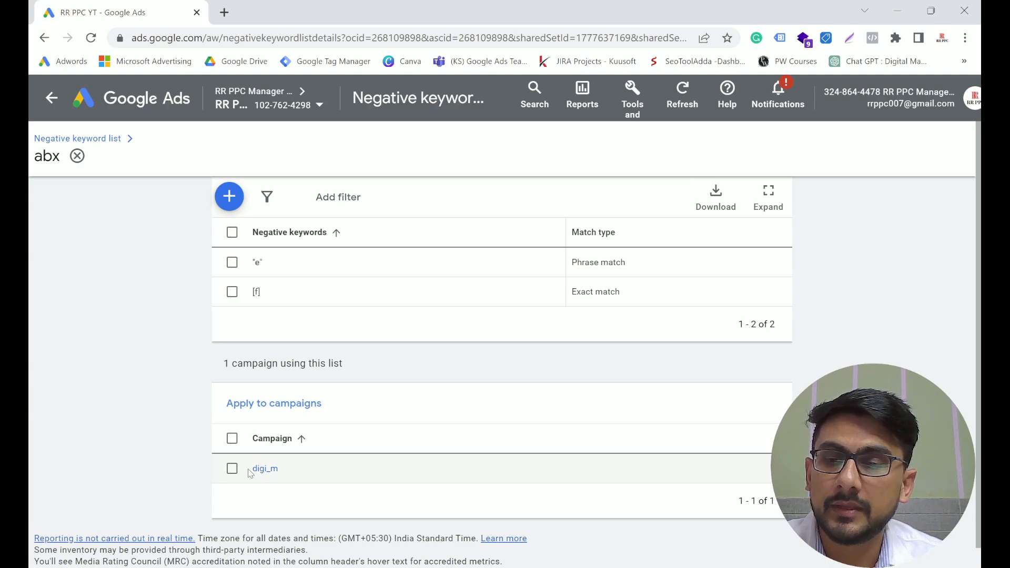
Remove the abx list from the digi_m campaign, and delete abx from the negative keyword lists.
click(233, 474)
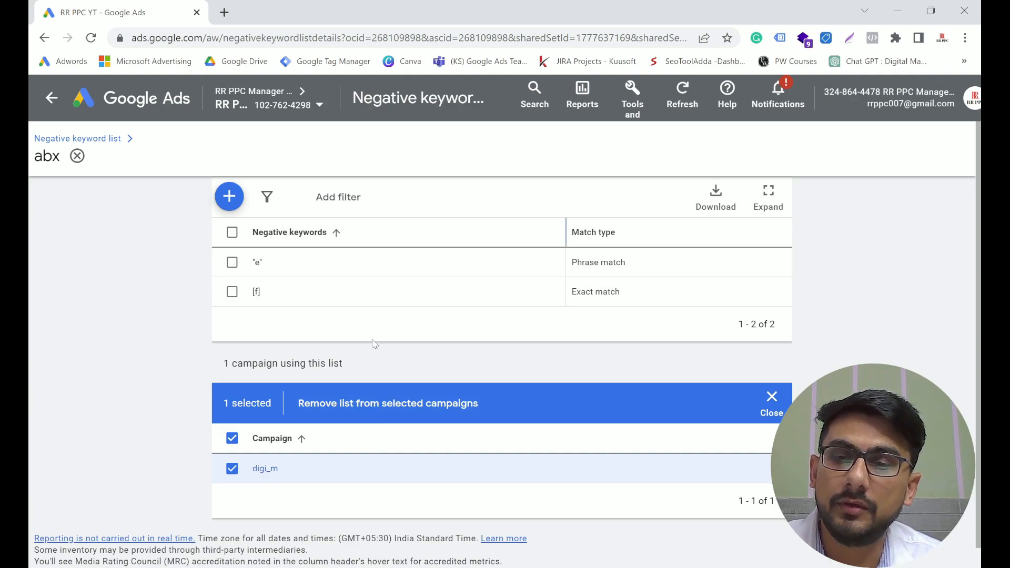
click(371, 405)
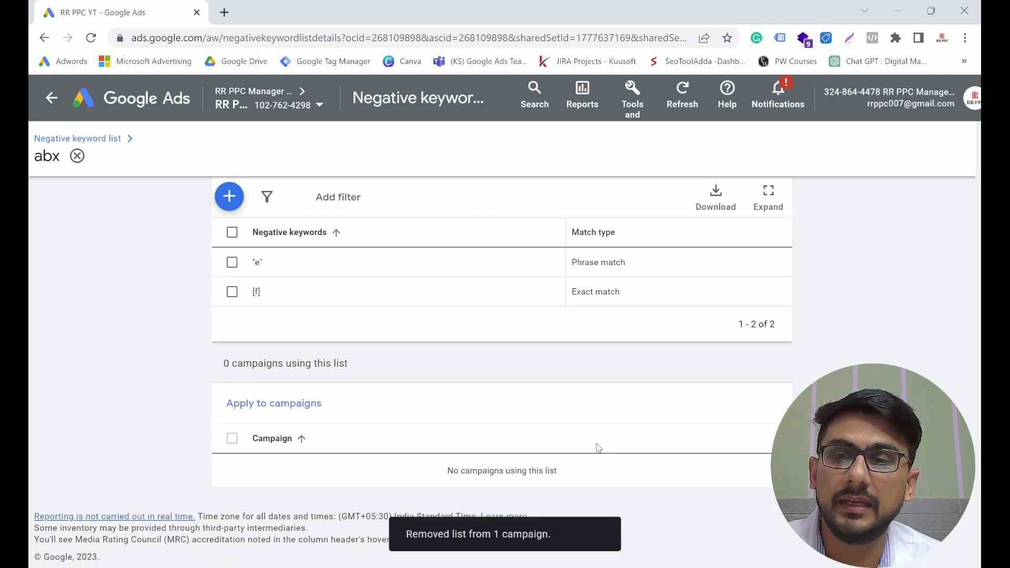
click(78, 156)
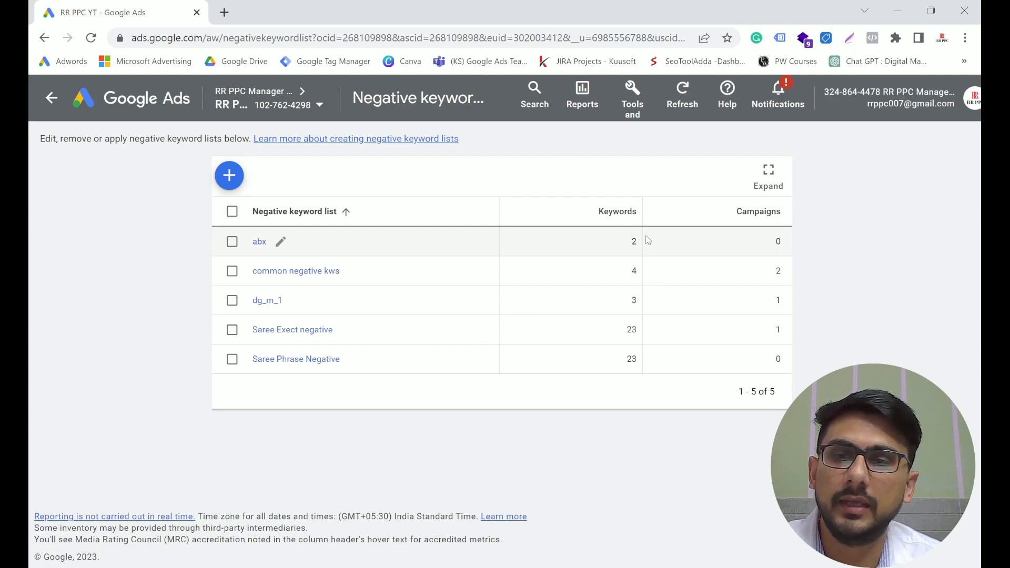
click(232, 243)
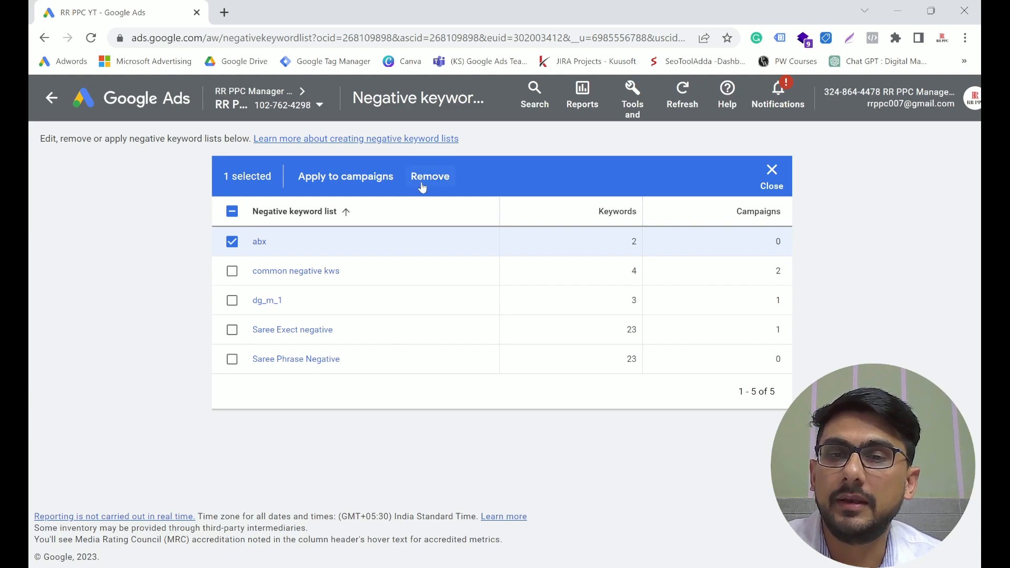
click(424, 180)
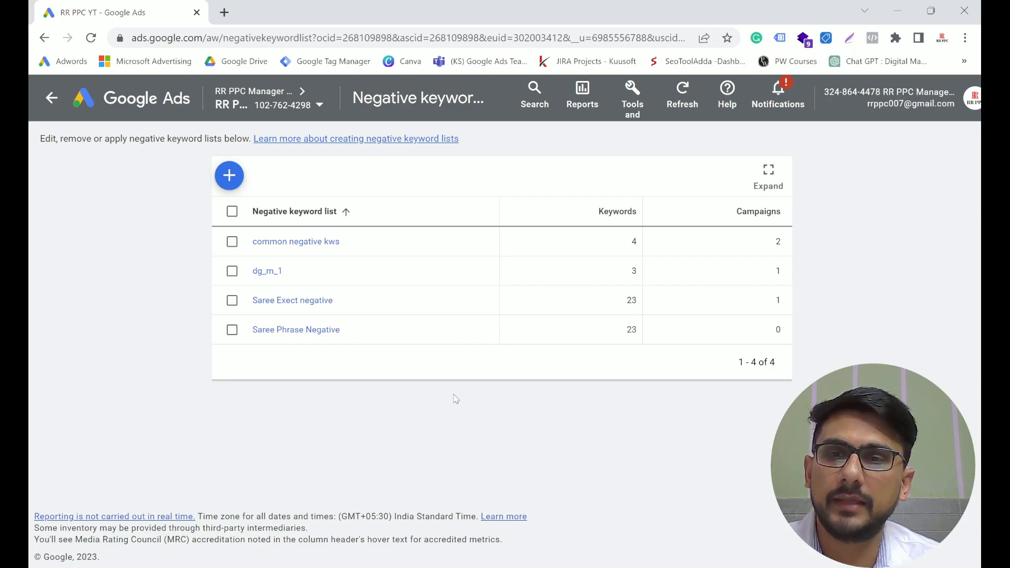
Open the common negative kws list and examine its options for adding, selecting and filtering keywords, leaving each without changes.
click(296, 241)
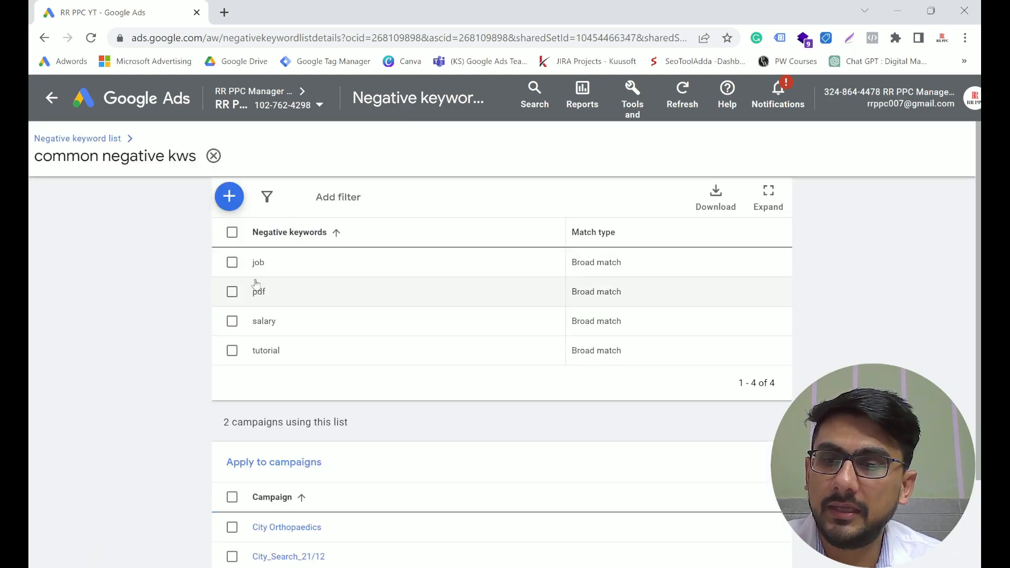
click(229, 205)
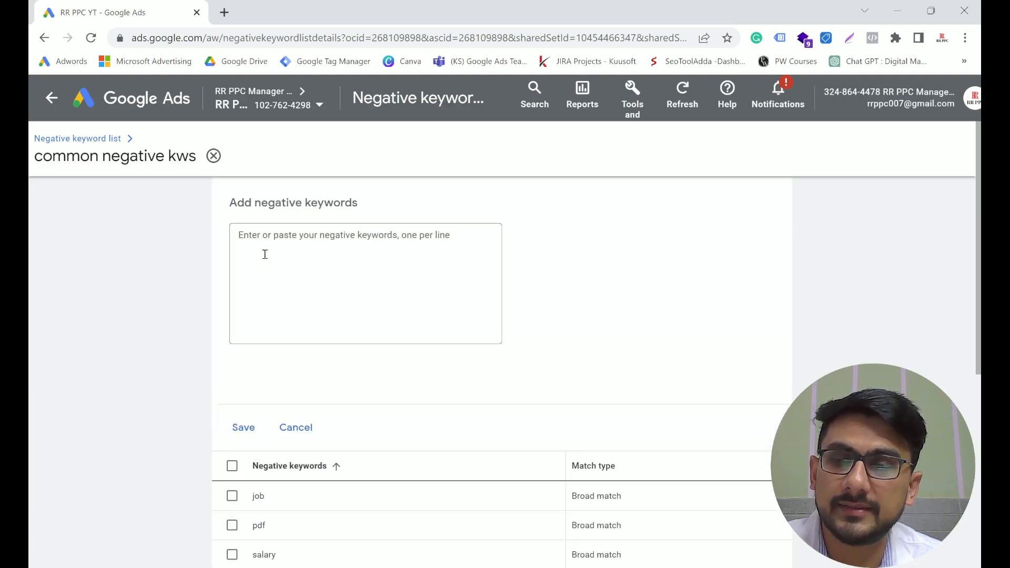
click(265, 254)
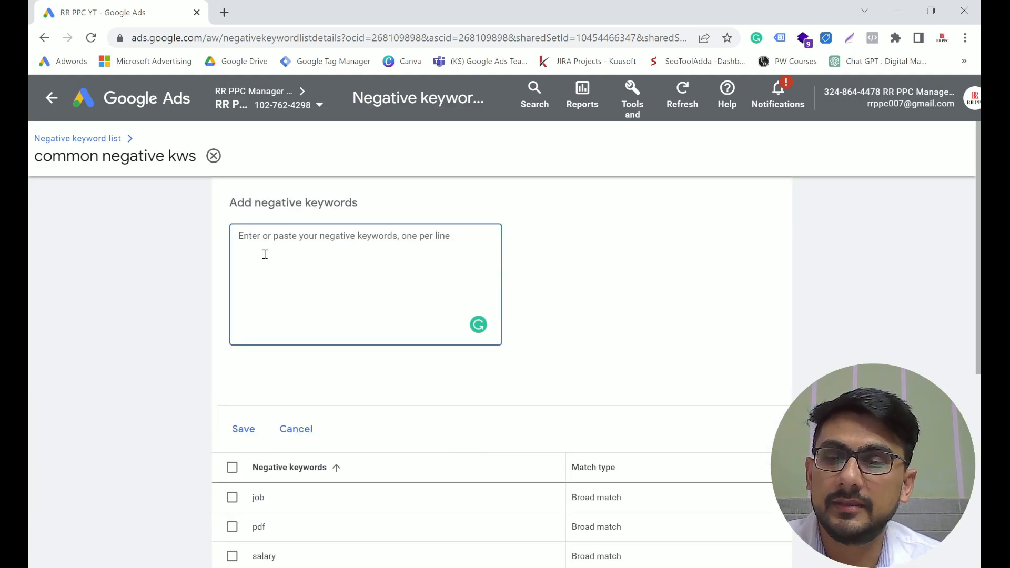
click(296, 429)
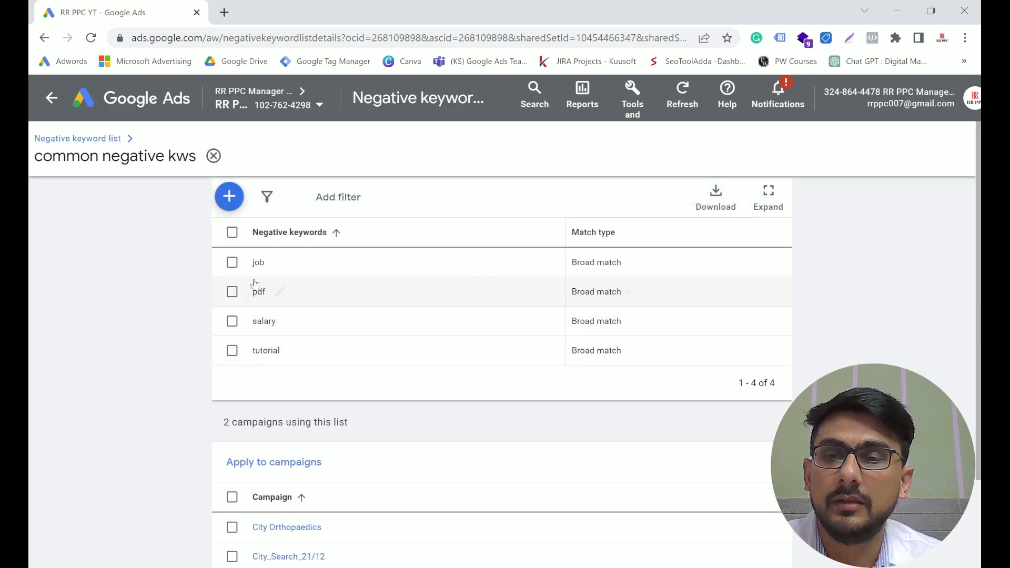
click(232, 263)
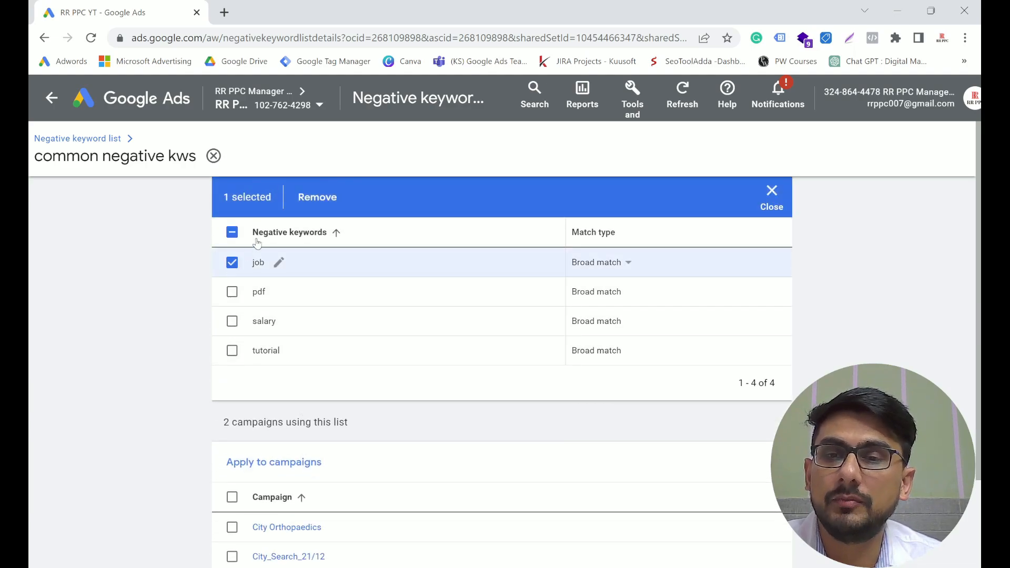
click(232, 262)
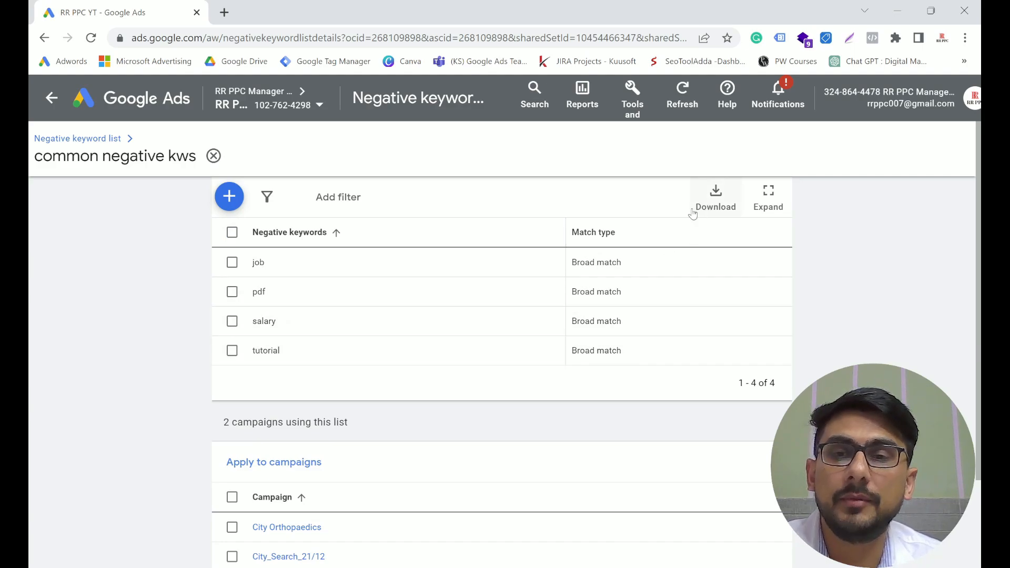
click(333, 203)
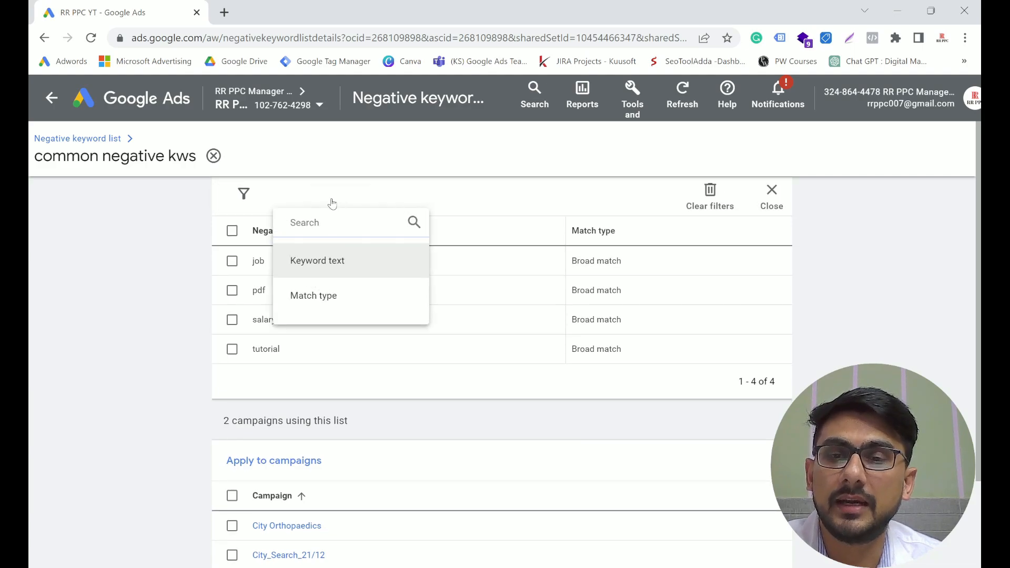
click(435, 269)
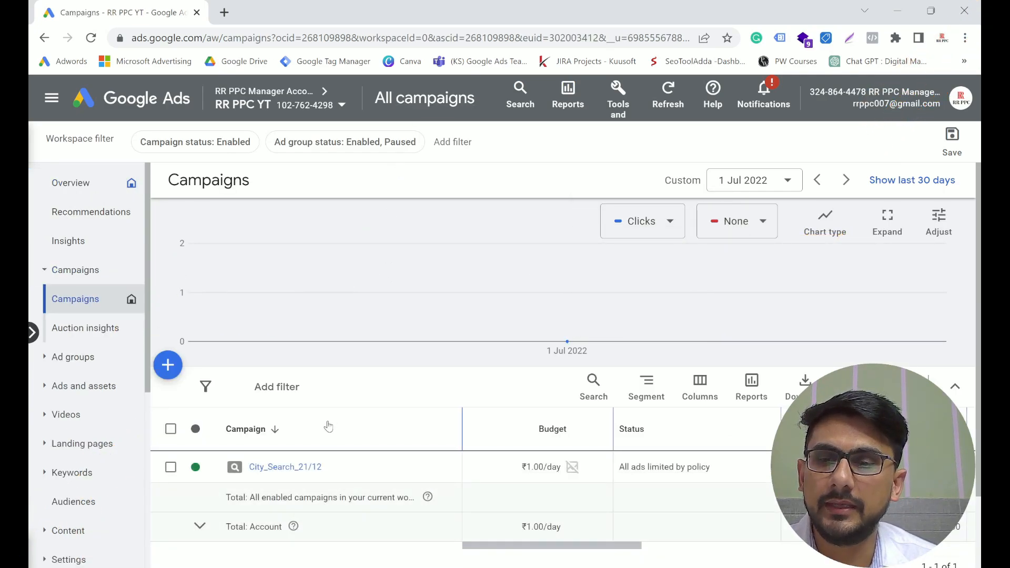
Start adding negative keywords from the account's Negative keywords page, and enter job and pdf on separate lines.
scroll(347, 368, down, 3)
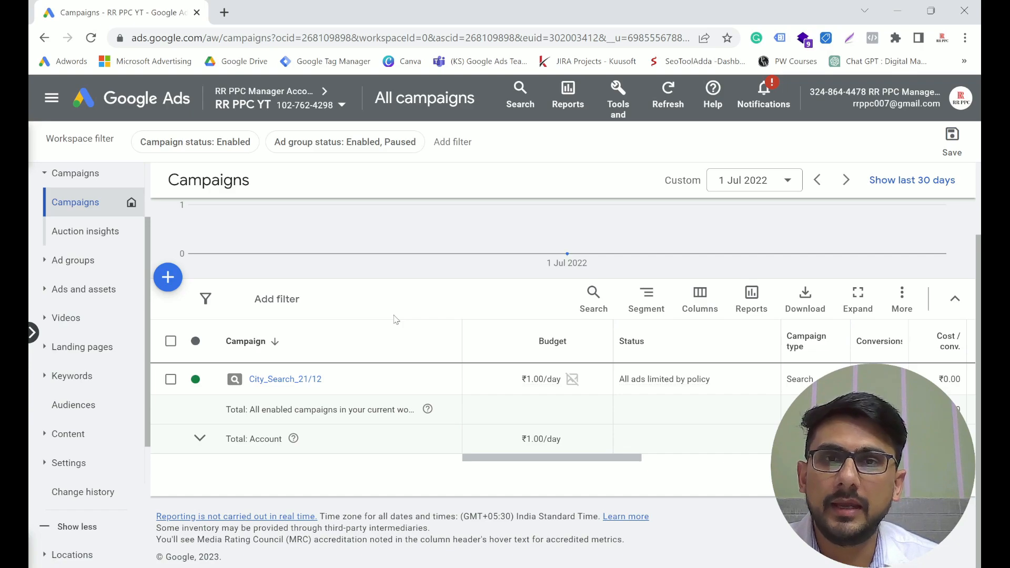
click(45, 377)
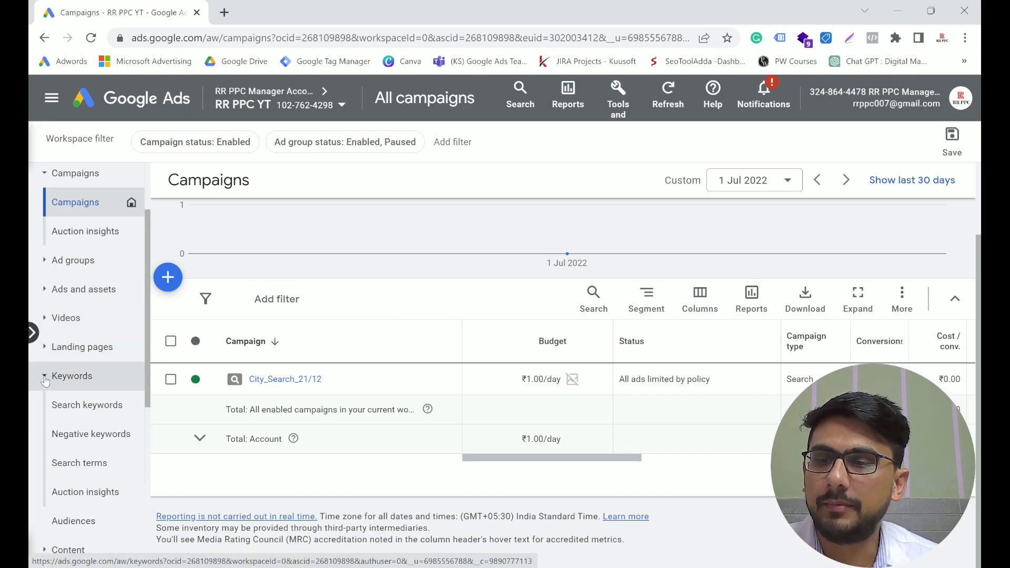
click(68, 435)
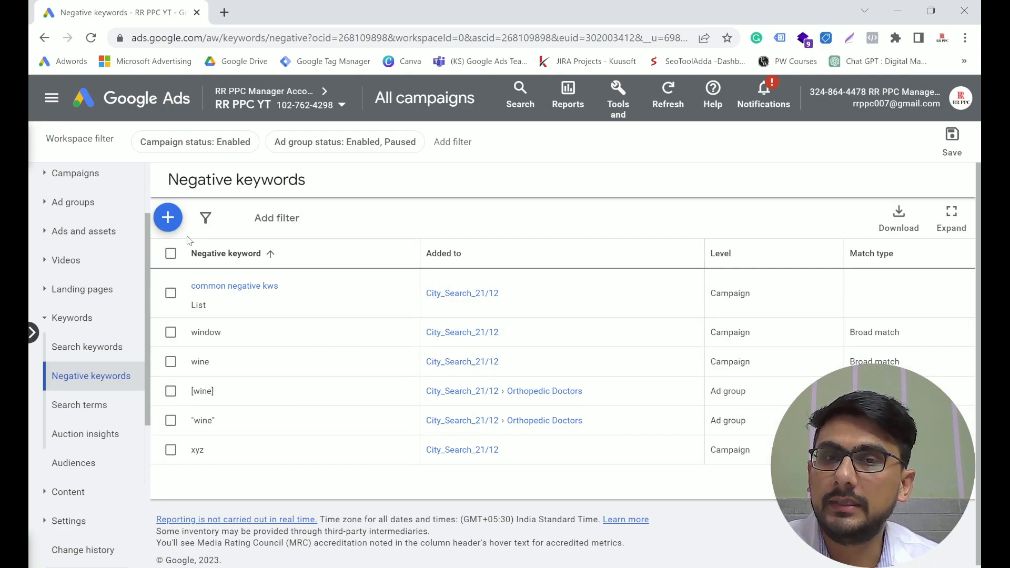
click(167, 218)
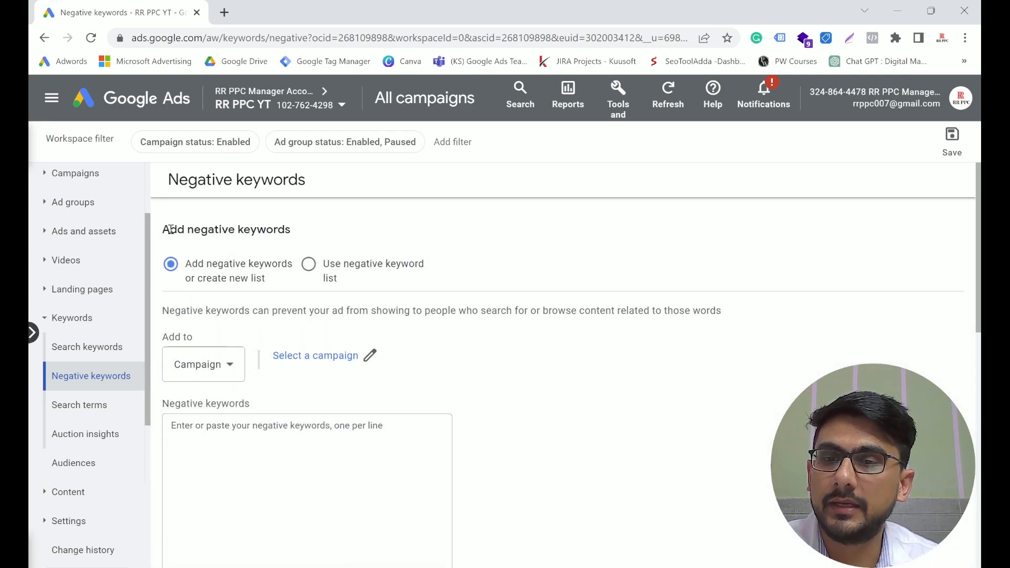
scroll(256, 247, down, 3)
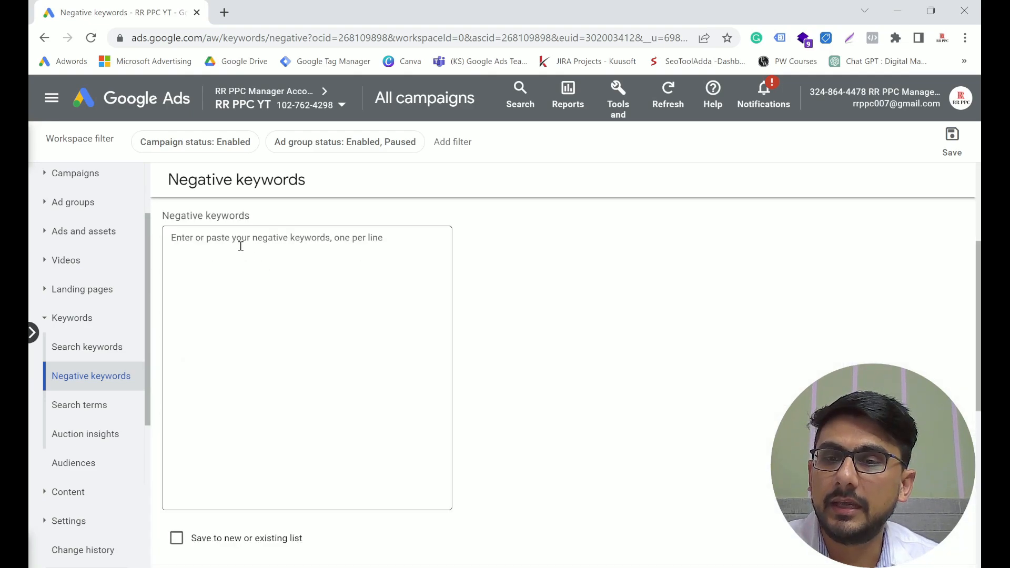
click(241, 246)
text(job)
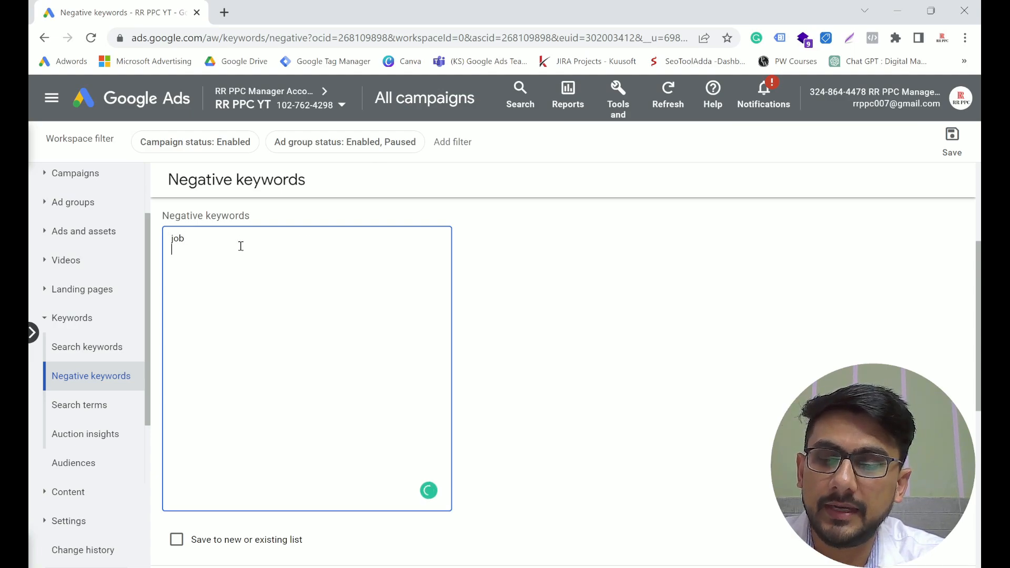
text( pdf)
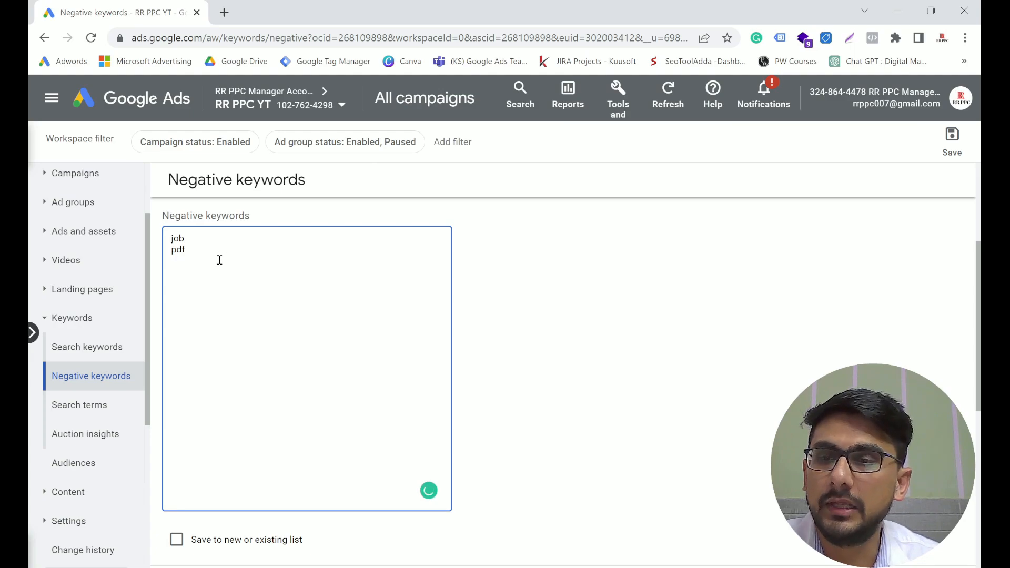
Choose City_Search_21/12 as the campaign that receives the new negative keywords.
scroll(205, 253, up, 3)
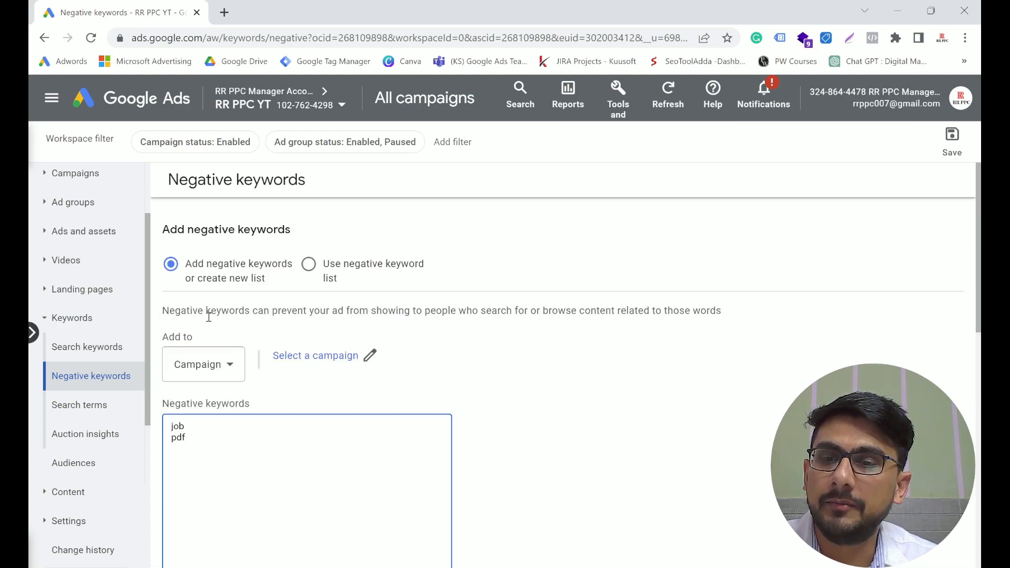
scroll(217, 314, down, 3)
scroll(230, 302, up, 3)
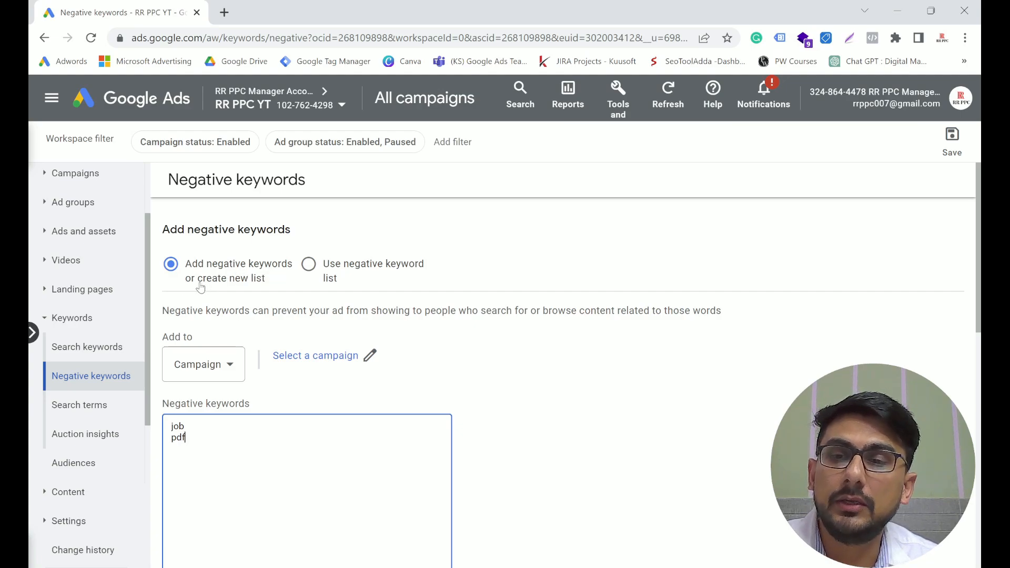
drag(200, 286, 271, 288)
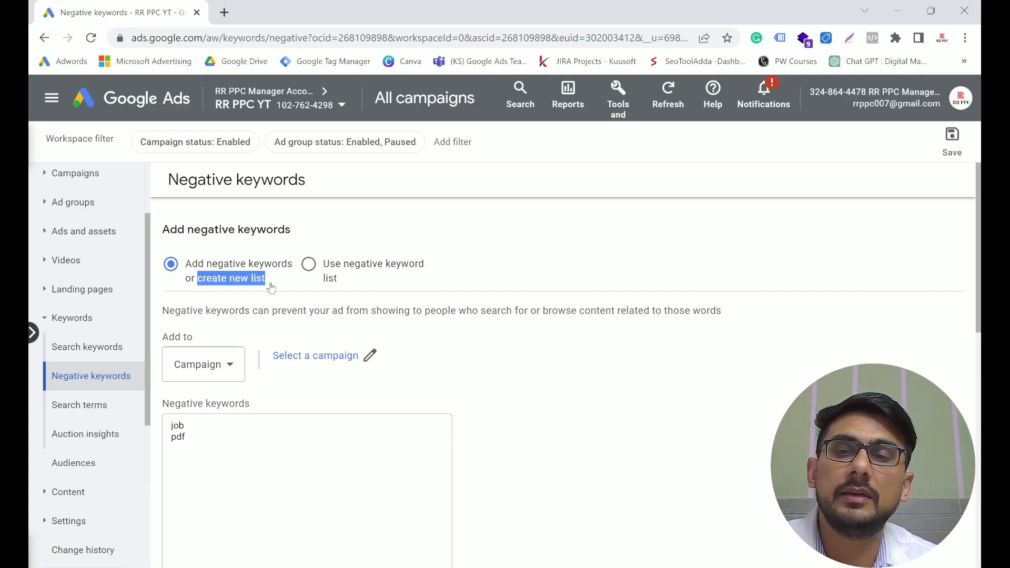
click(369, 356)
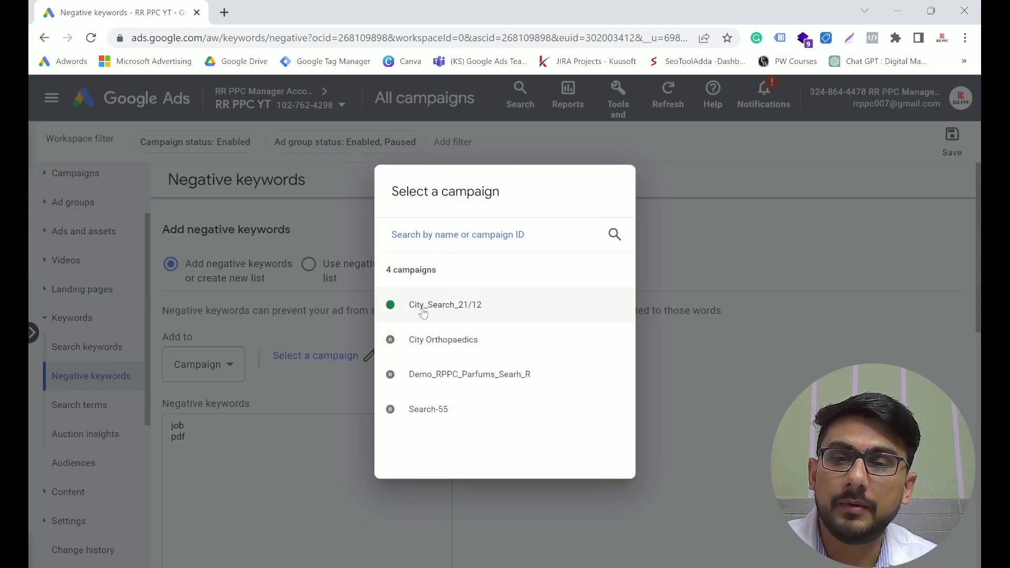
click(423, 306)
Save the negative keywords to a new list named rr ppc.
scroll(332, 346, down, 5)
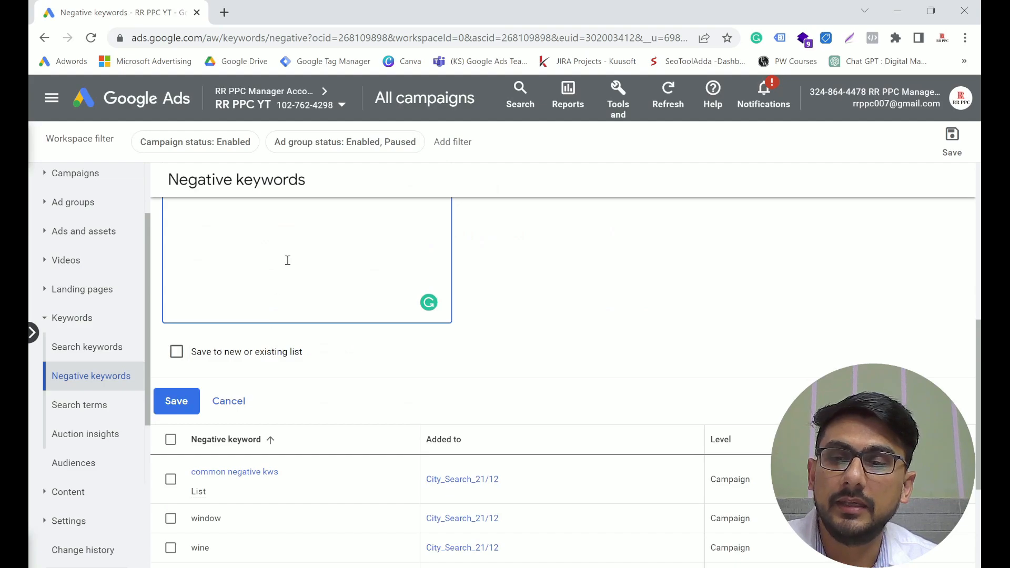
click(176, 352)
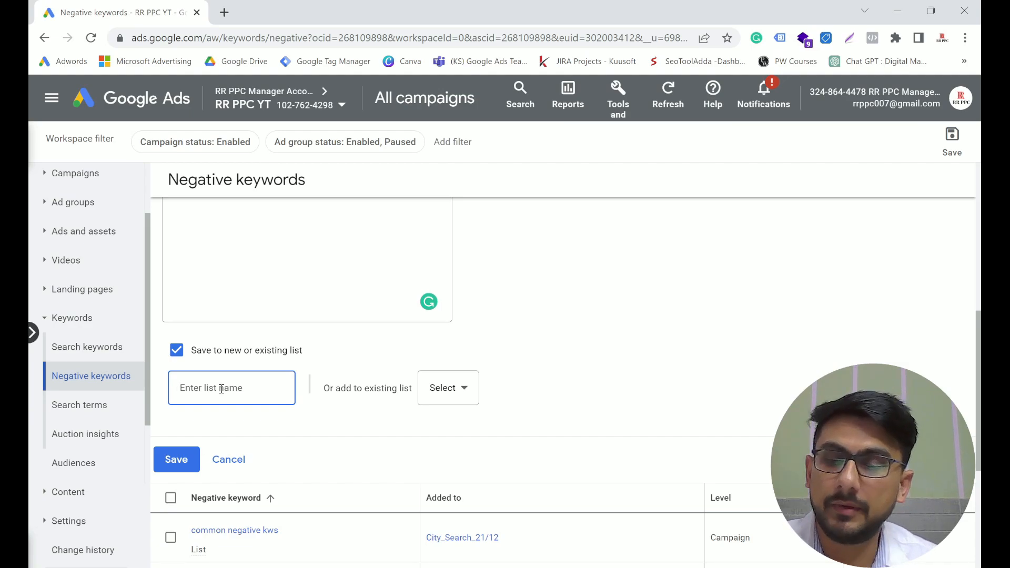
text(rr ppc)
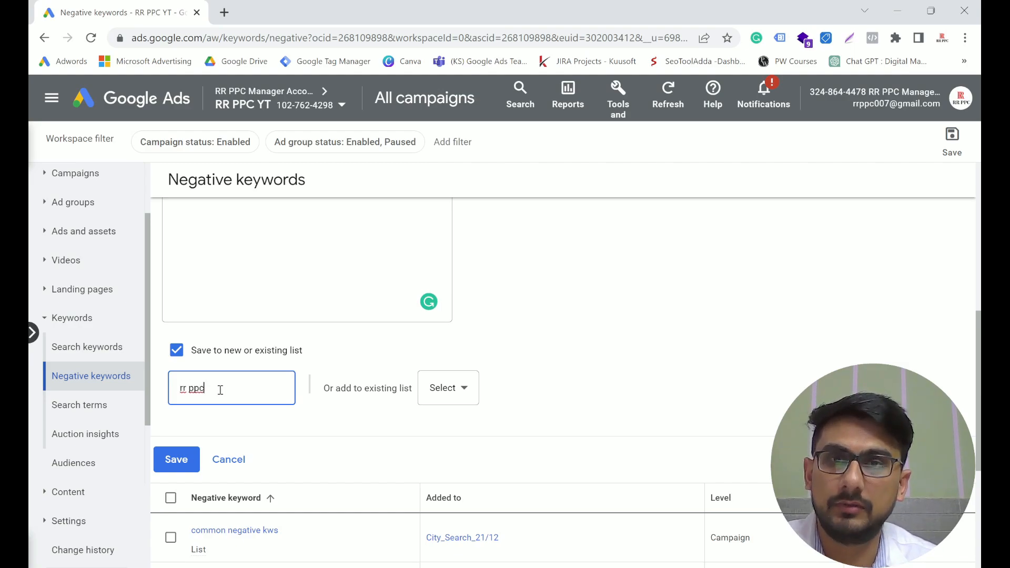
click(192, 462)
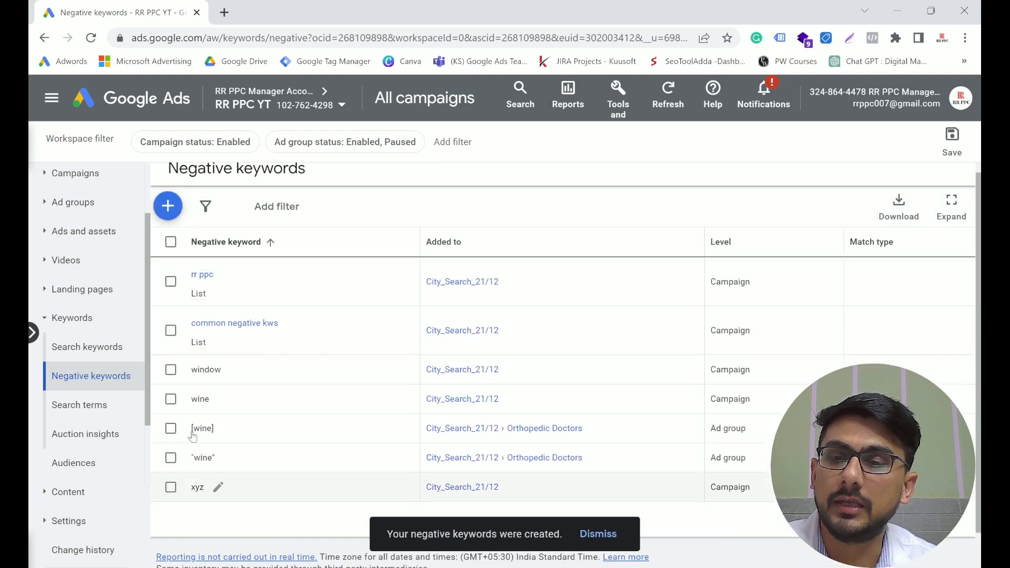
Review the keywords and assigned campaign of the rr ppc list, and go to the negative keyword lists overview.
click(206, 277)
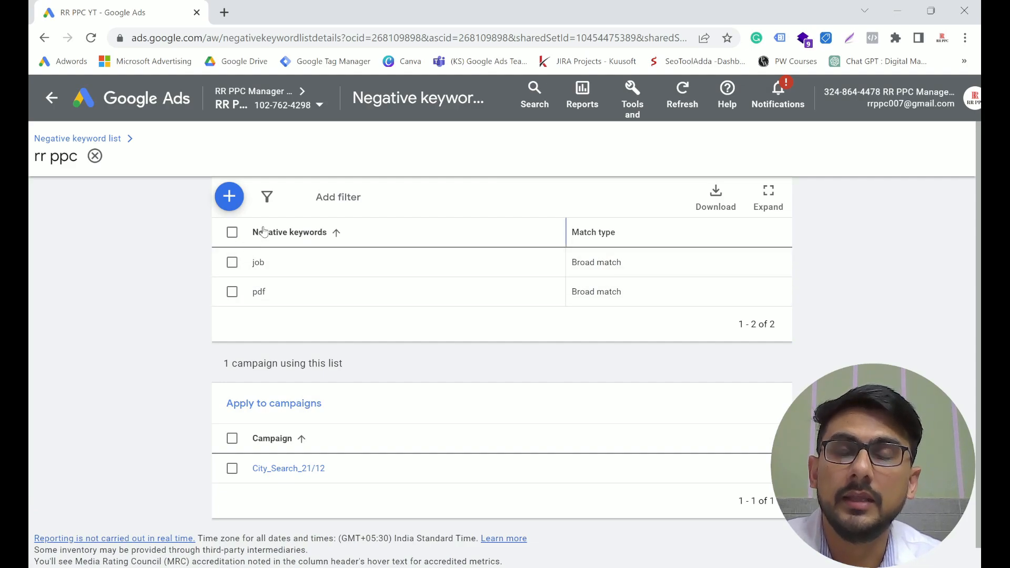
click(628, 113)
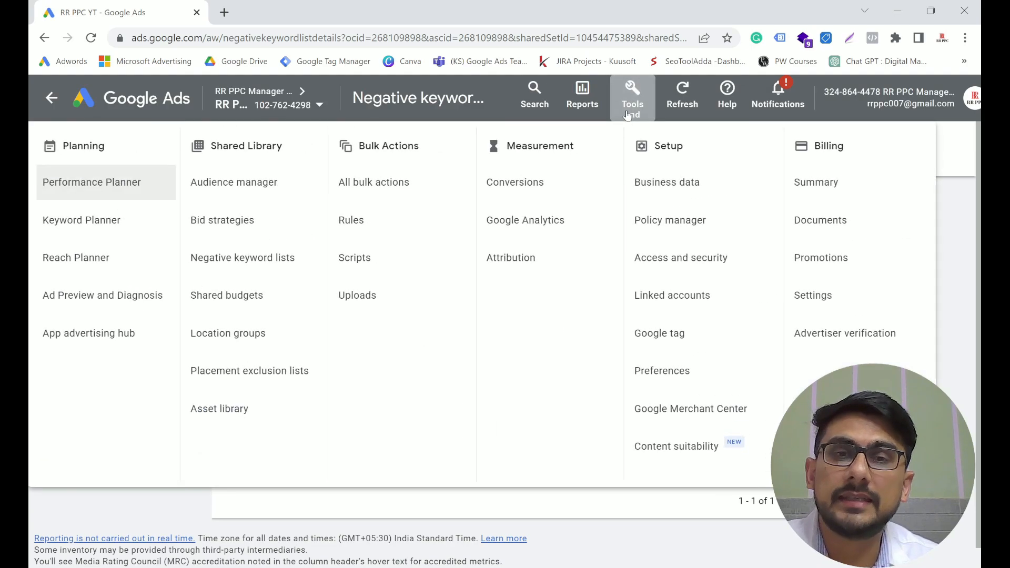
click(244, 264)
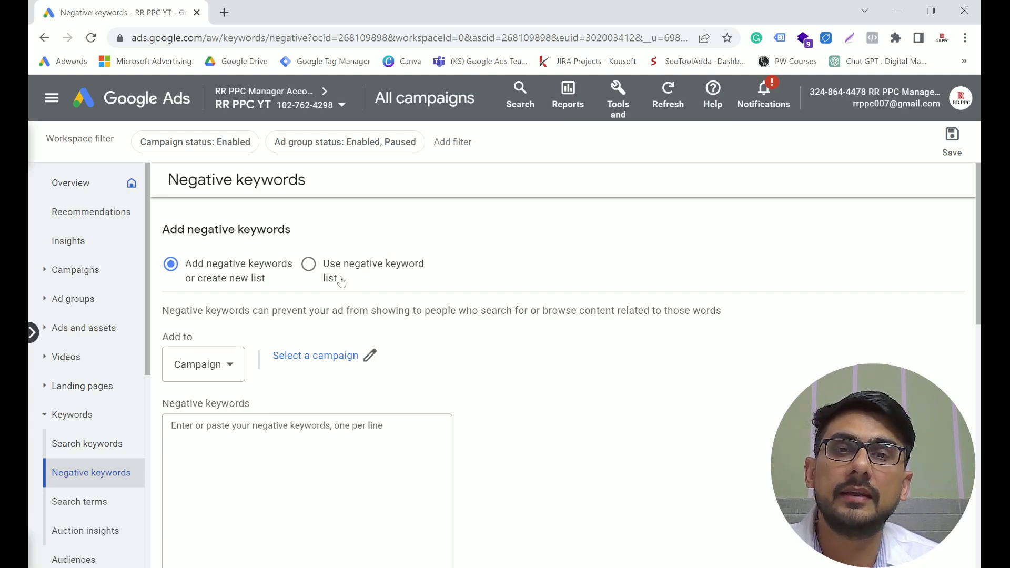
Switch to using existing negative keyword lists and choose City_Search_21/12 as the receiving campaign.
click(311, 267)
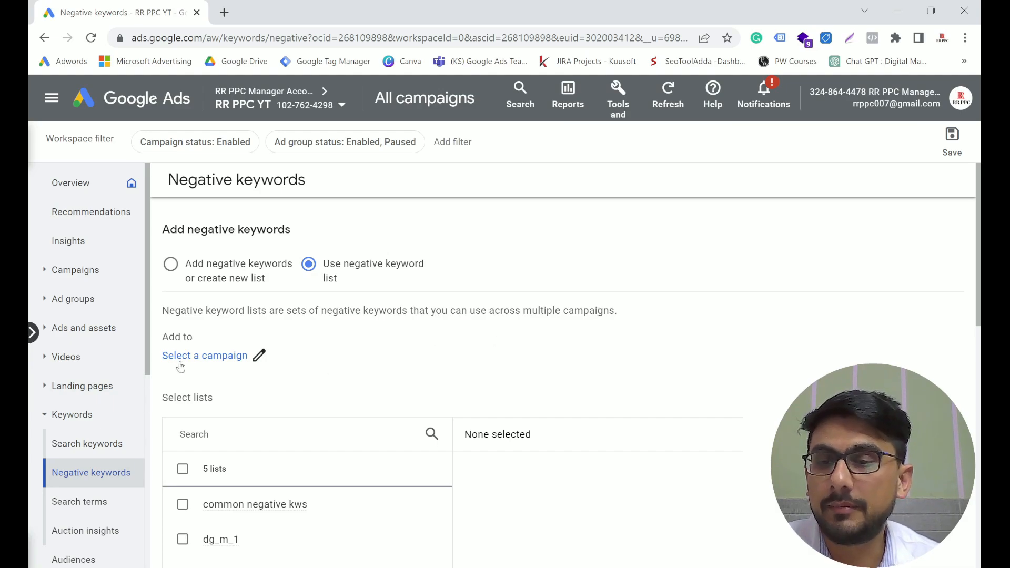
click(258, 357)
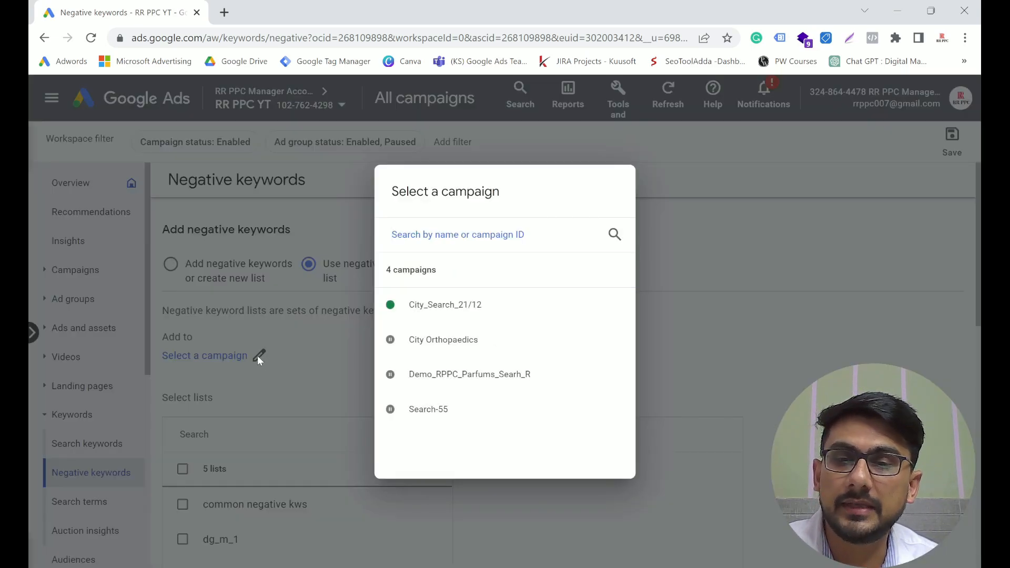
click(423, 306)
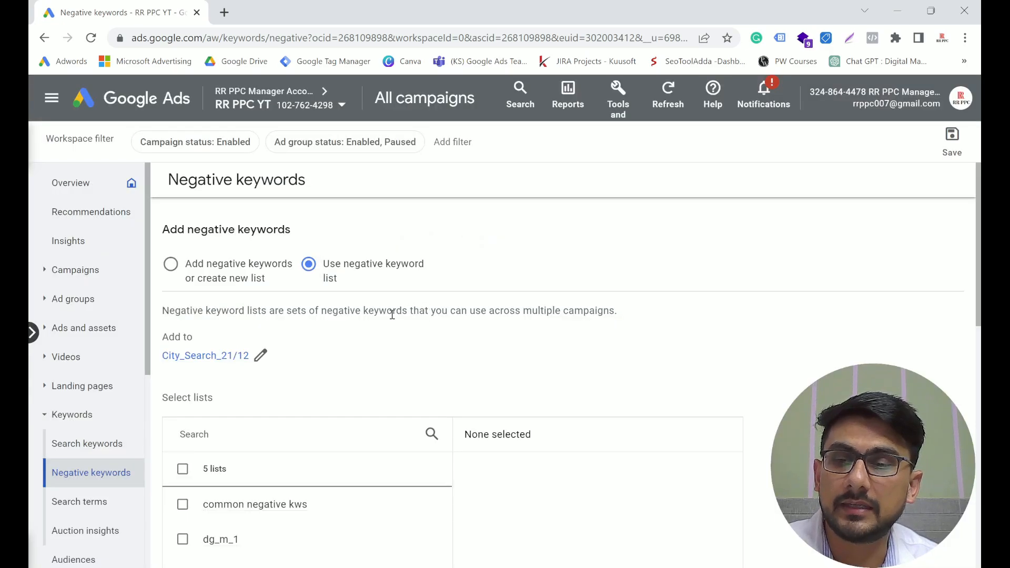
scroll(389, 316, down, 3)
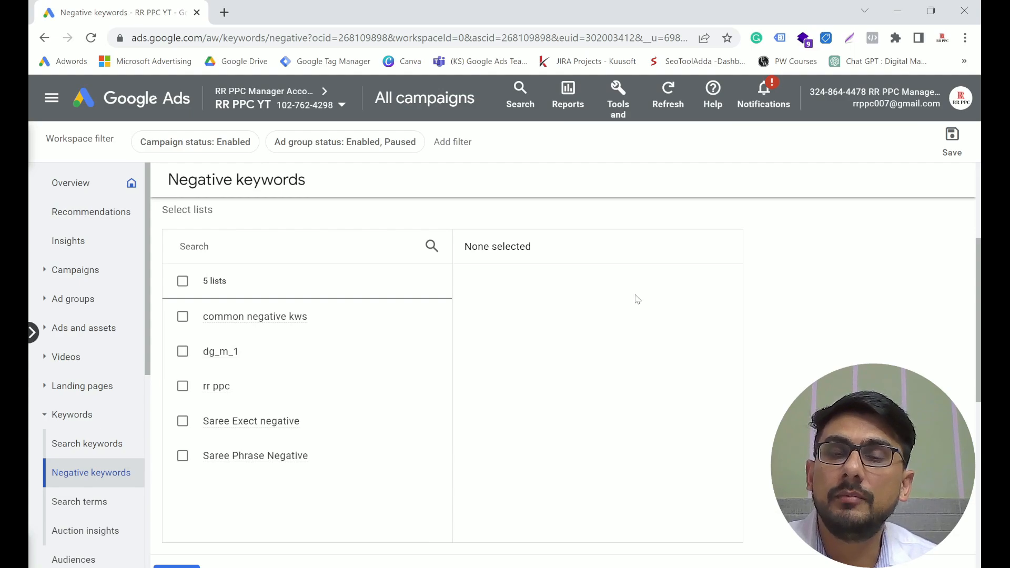
Apply the lists common negative kws, dg_m_1, rr ppc and Saree Exect negative to the chosen campaign and save.
click(183, 321)
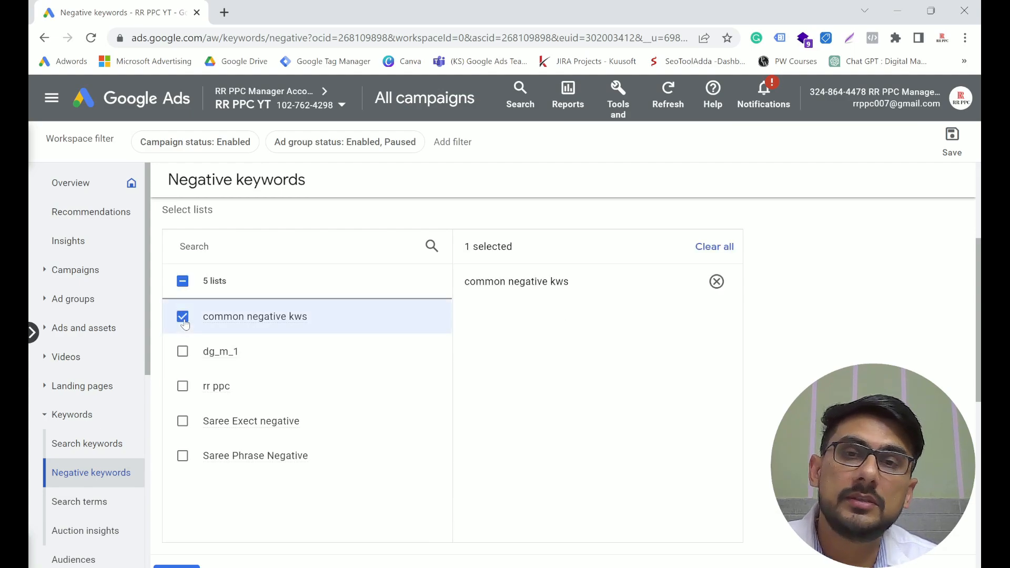
click(183, 354)
click(182, 388)
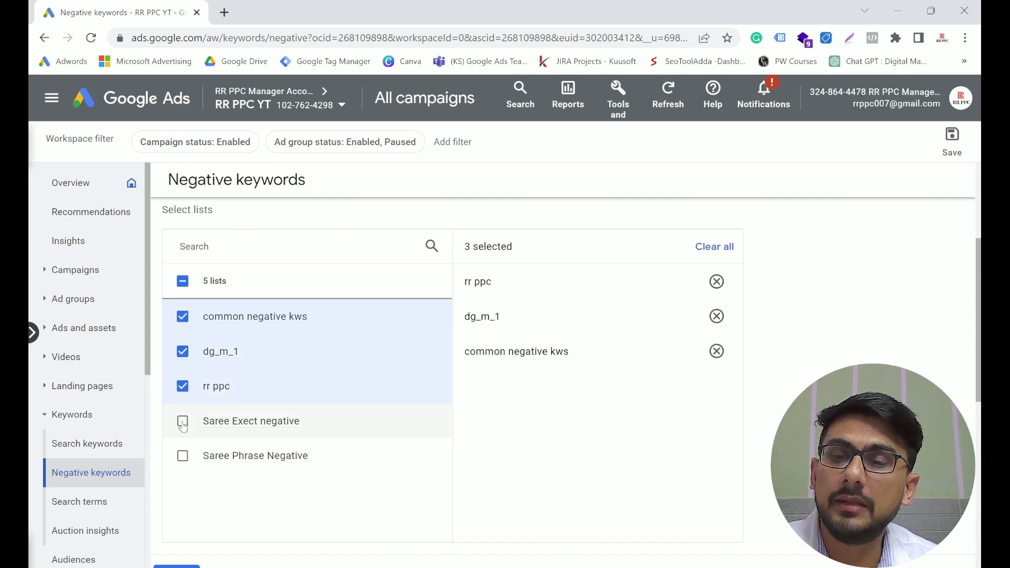
click(182, 424)
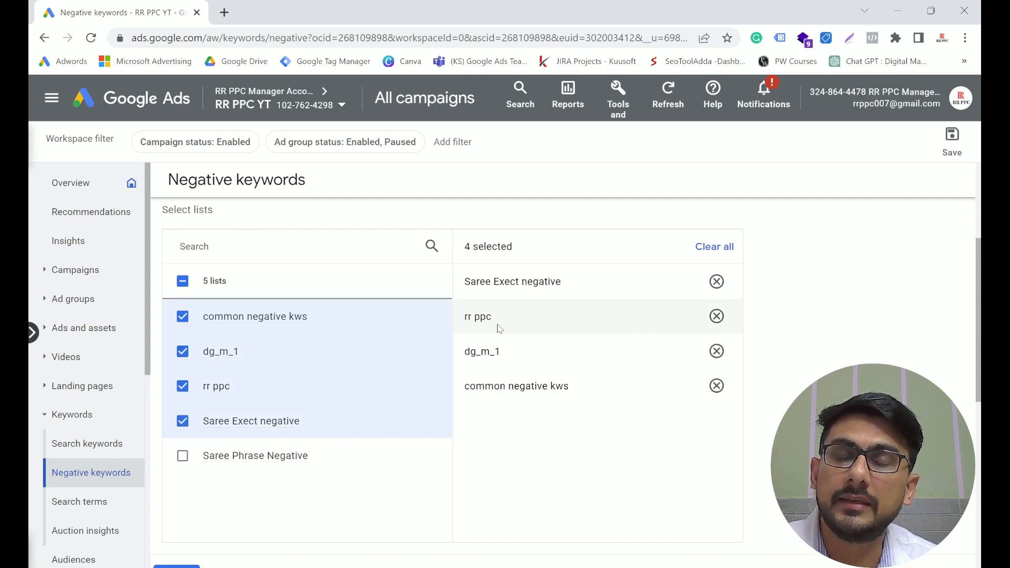
scroll(243, 342, down, 3)
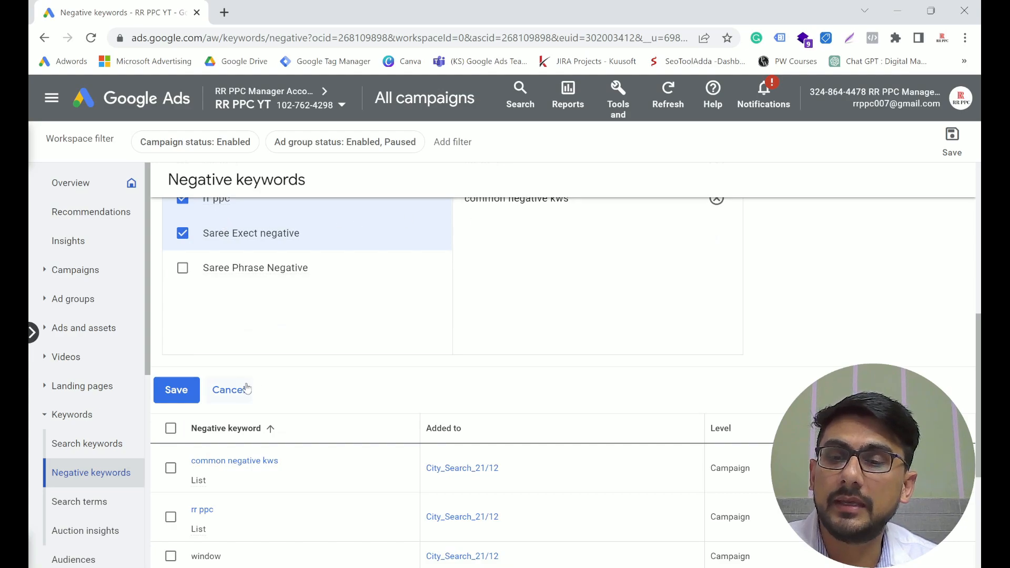
click(176, 390)
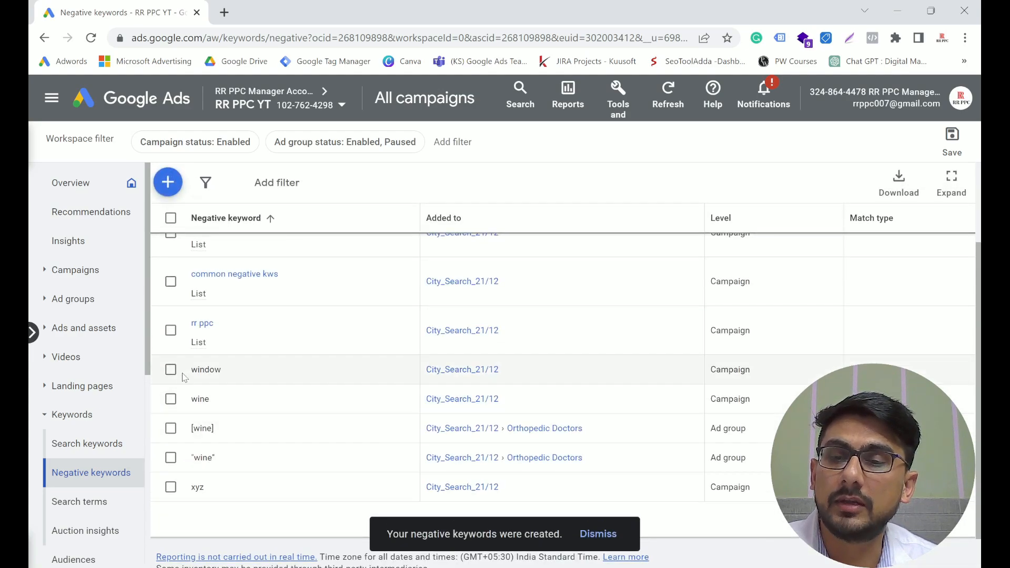
scroll(184, 378, up, 2)
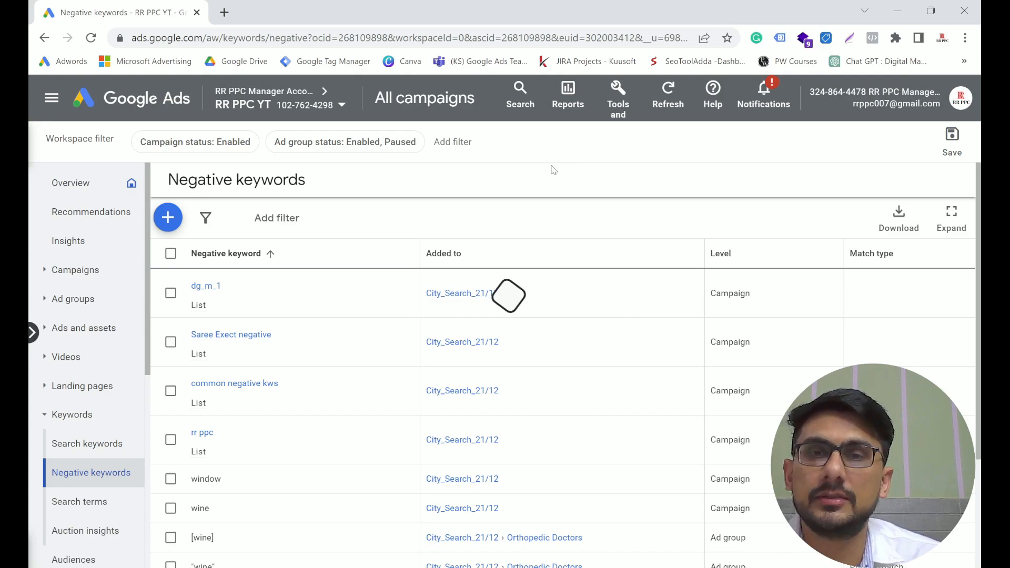
Open the City_Search_21/12 campaign from the campaigns overview and go to its Negative keywords page.
click(429, 105)
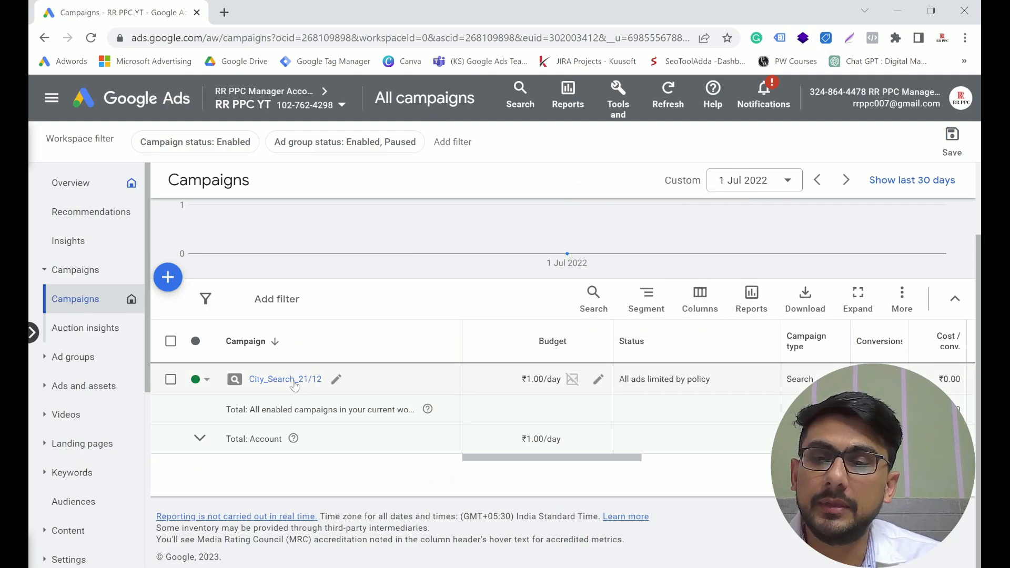
click(294, 384)
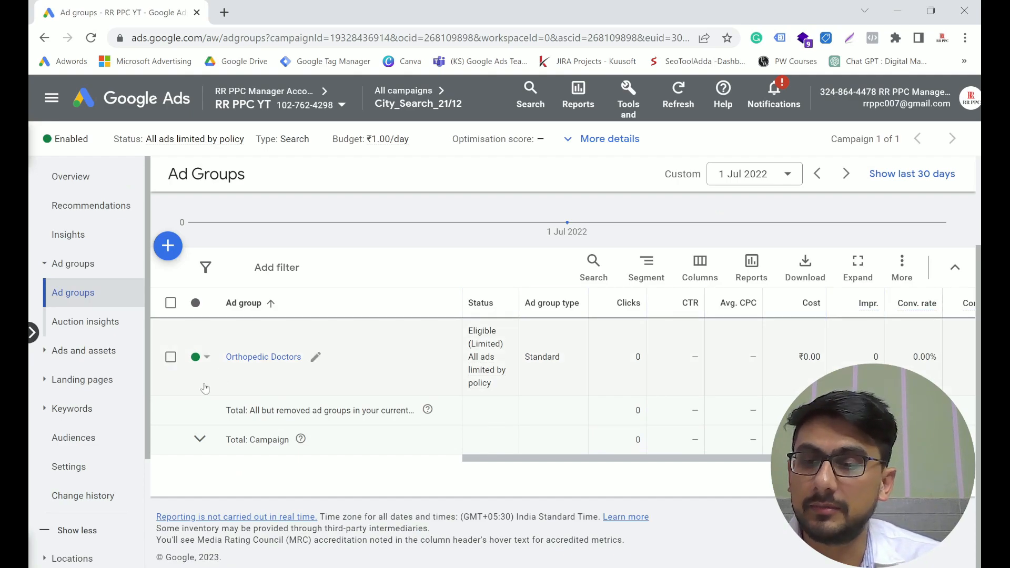
click(45, 410)
click(87, 466)
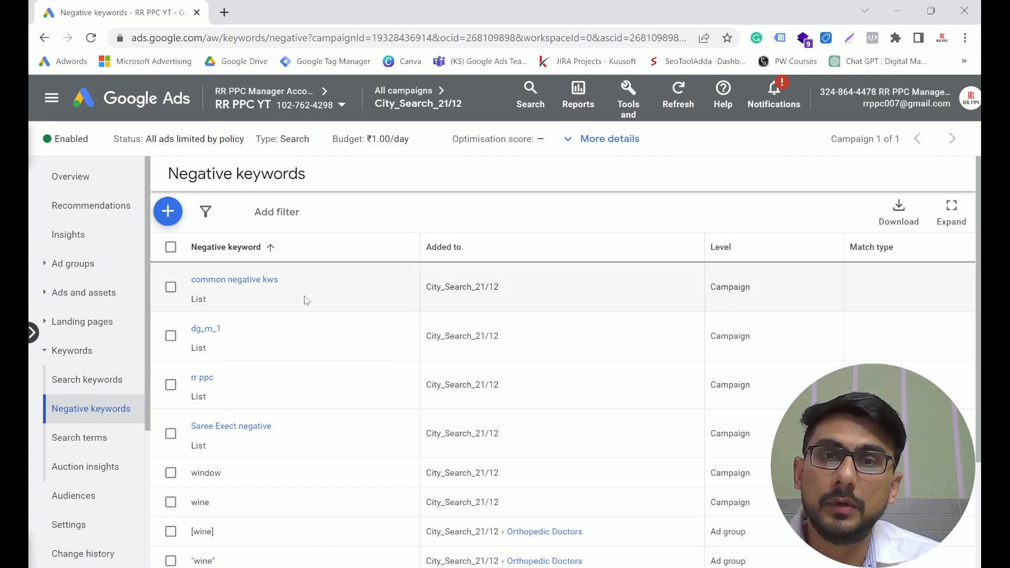
Start adding negative keywords within the City_Search_21/12 campaign and enter xyz as the keyword.
click(168, 211)
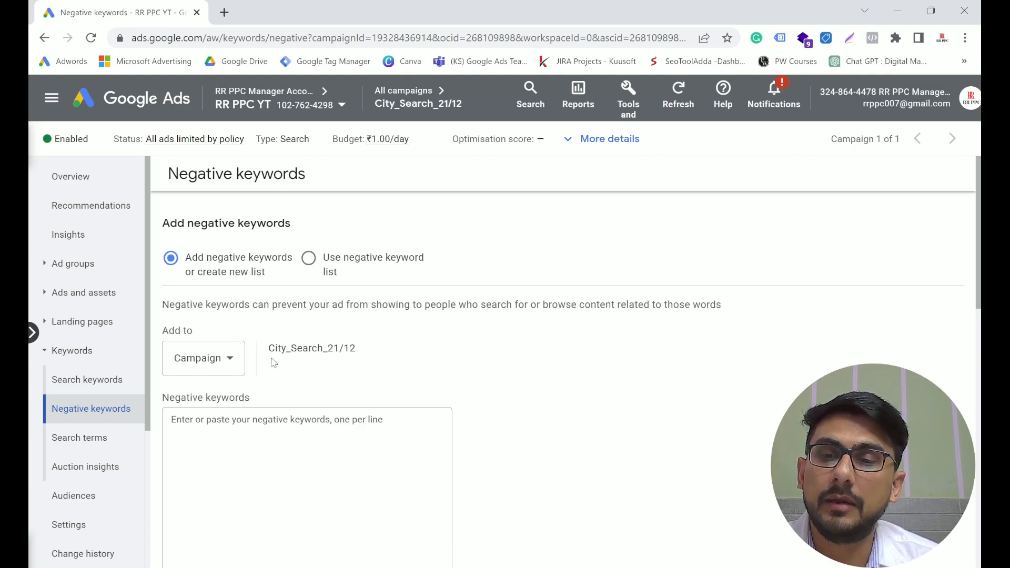
drag(269, 348, 354, 354)
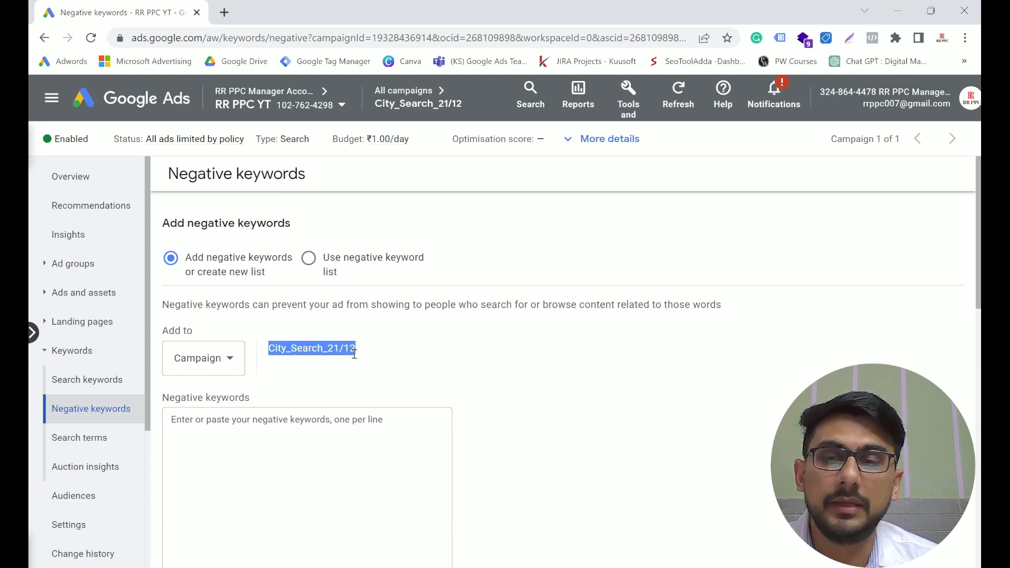
scroll(239, 303, down, 3)
click(231, 282)
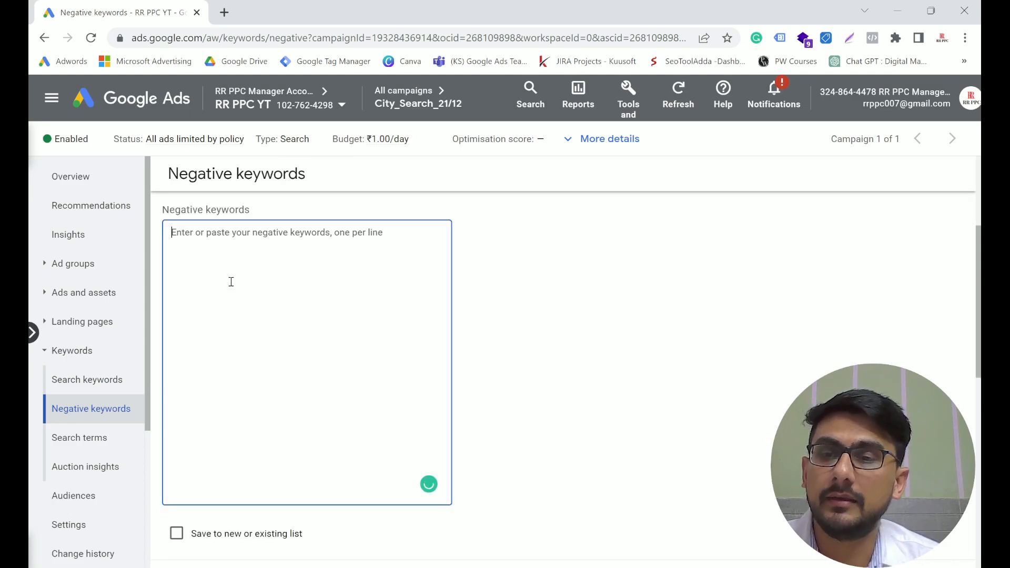
text(xyz)
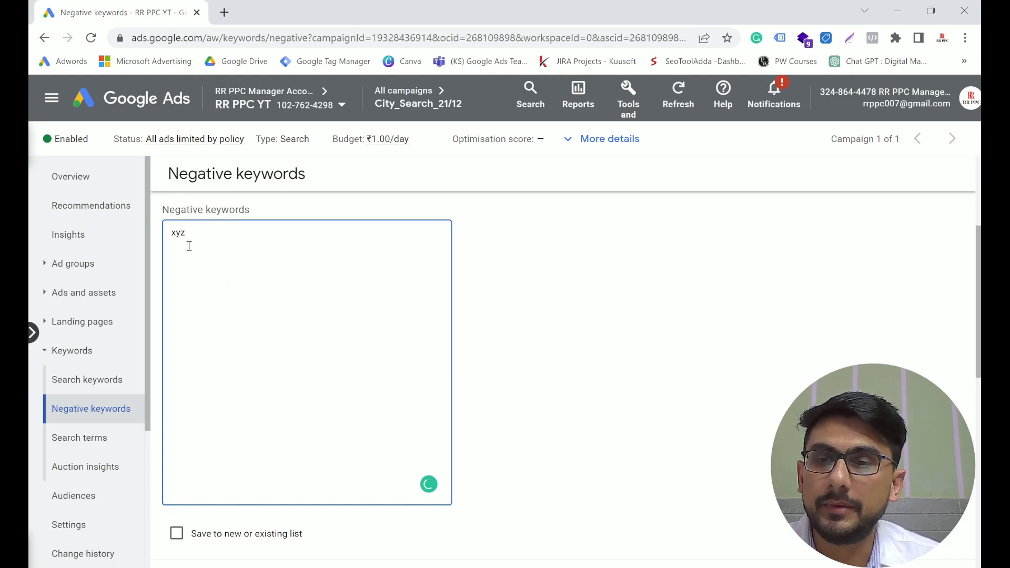
Change the target level of the new keyword to Ad group and check which saving options the form offers.
scroll(189, 246, down, 3)
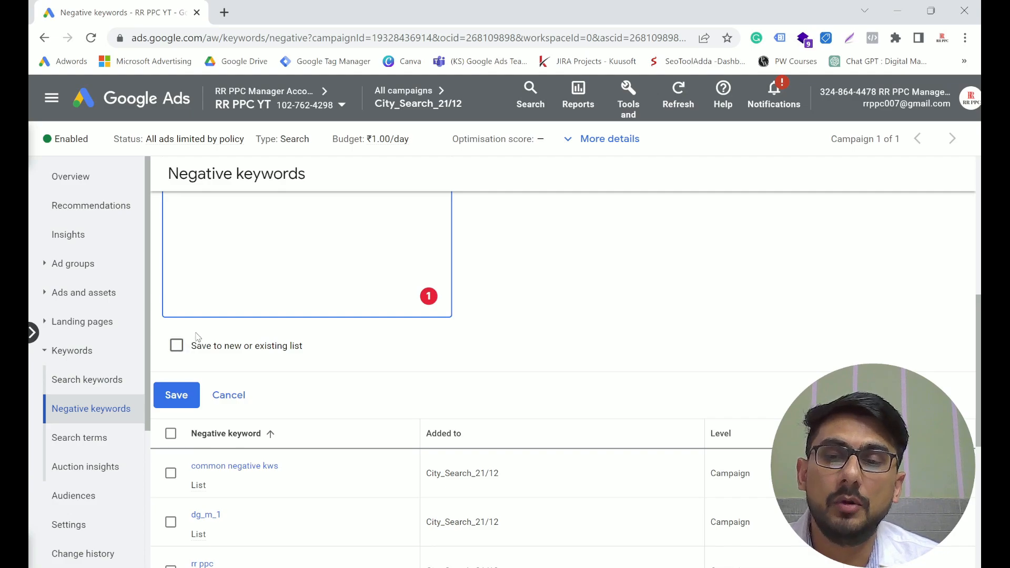
scroll(195, 334, up, 6)
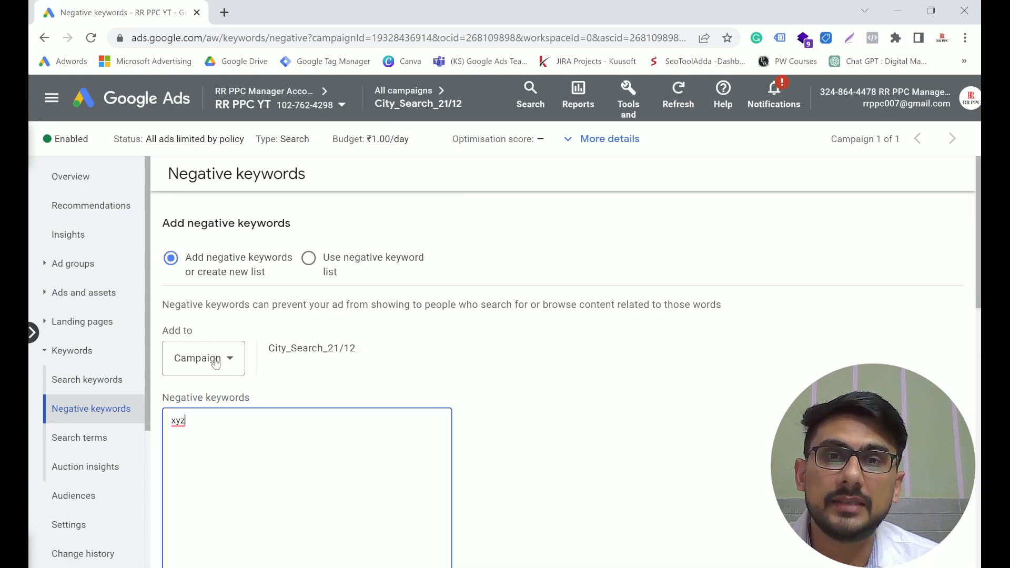
click(216, 364)
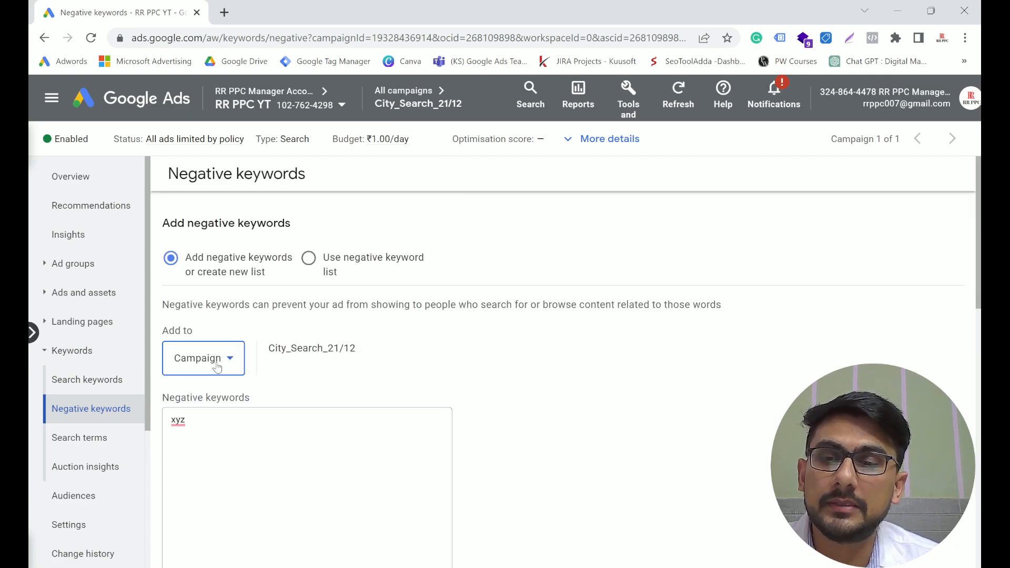
click(204, 406)
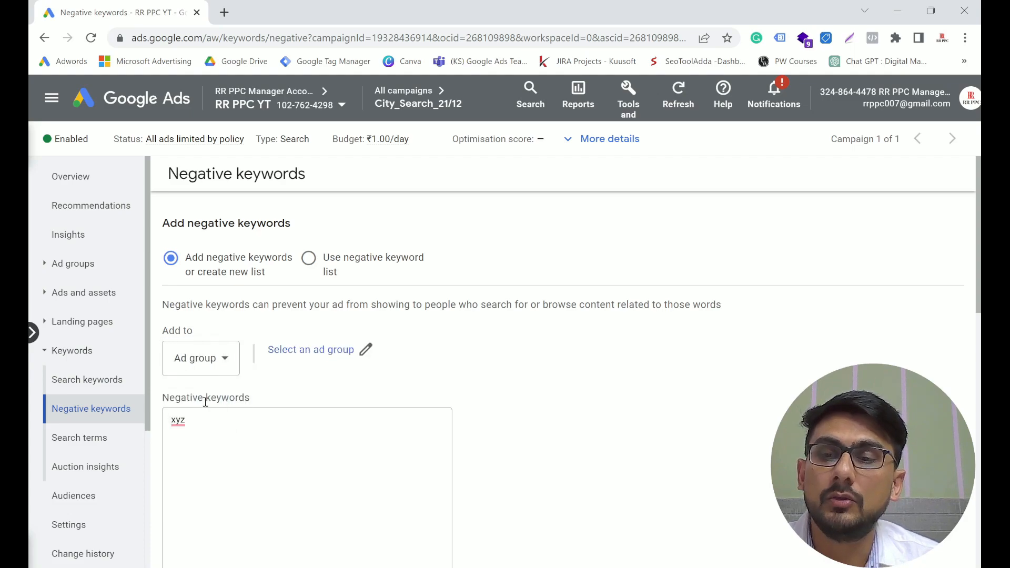
scroll(205, 376, down, 5)
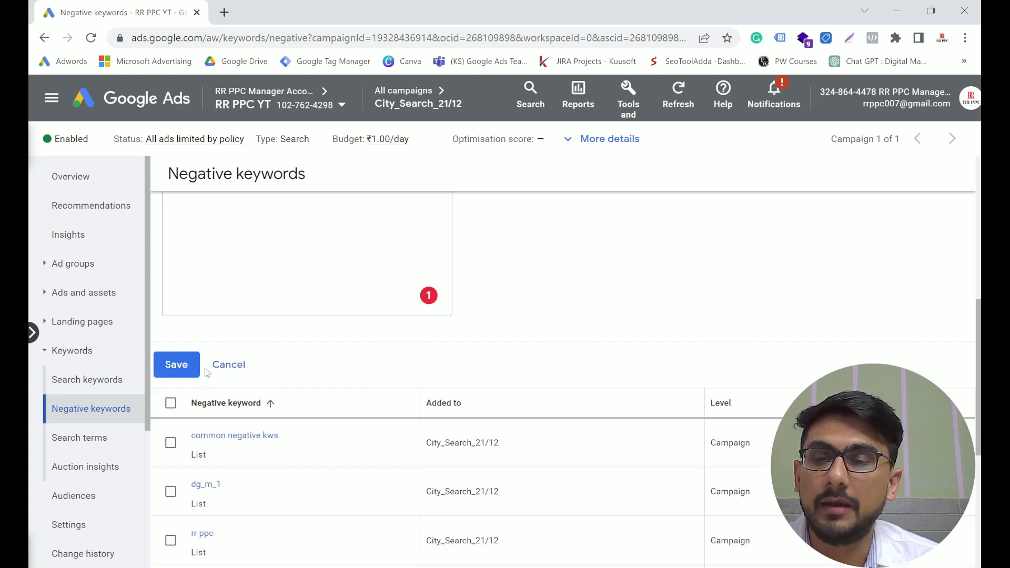
scroll(219, 337, up, 3)
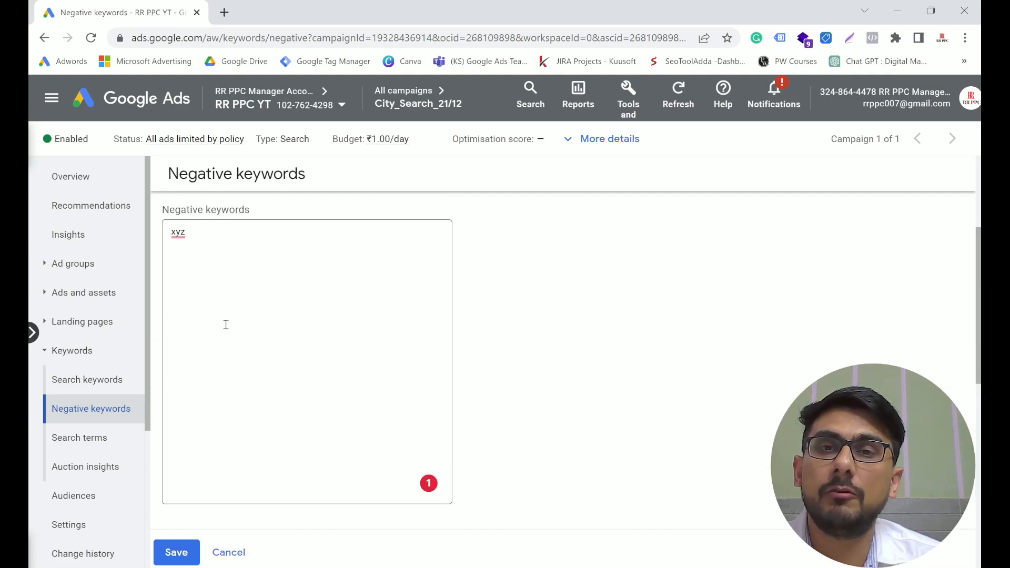
scroll(226, 326, up, 3)
scroll(221, 363, down, 3)
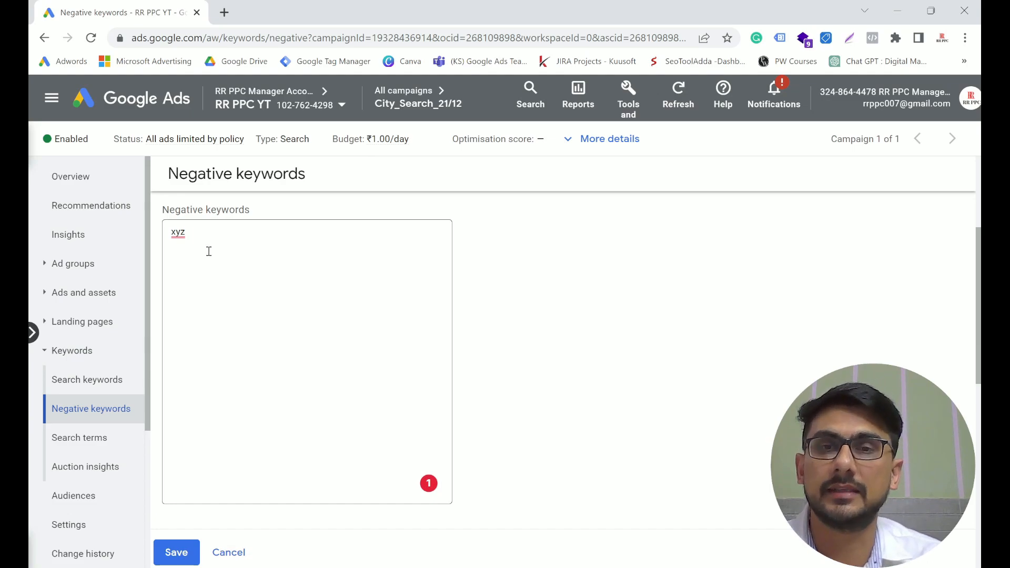
Set the target level back to Campaign and check the option for saving to a new or existing list.
scroll(208, 251, up, 3)
click(213, 362)
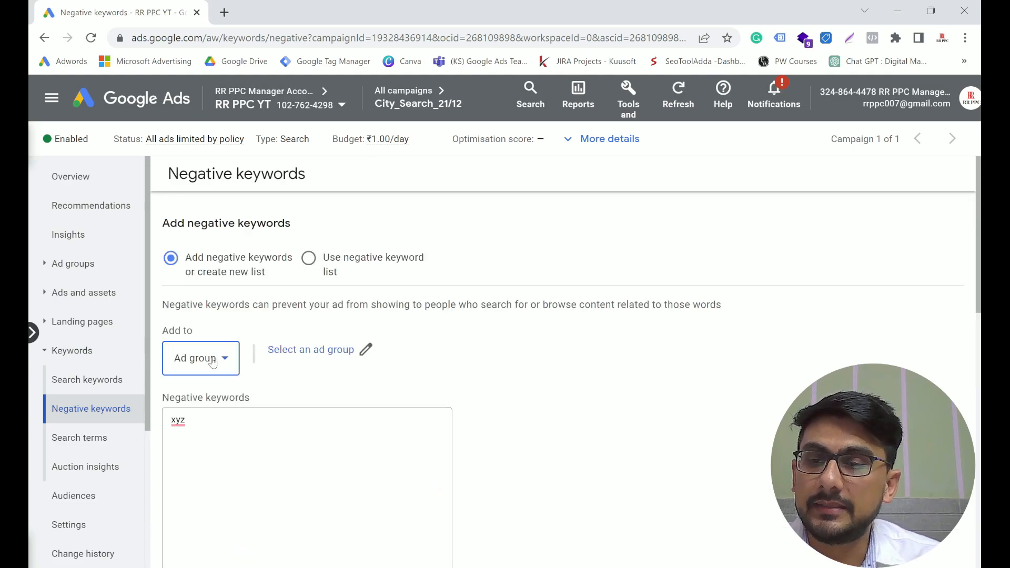
click(213, 369)
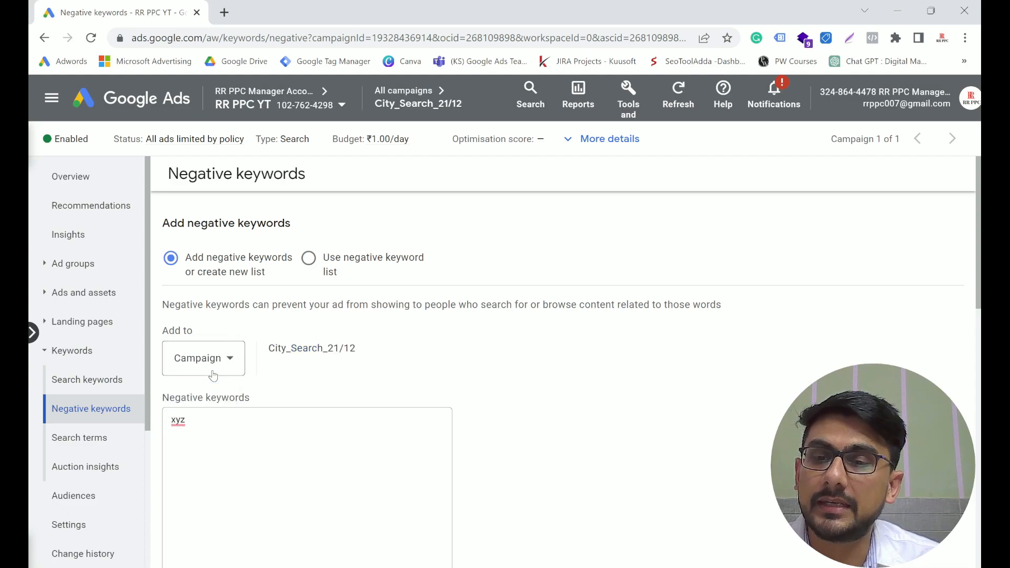
scroll(213, 375, down, 4)
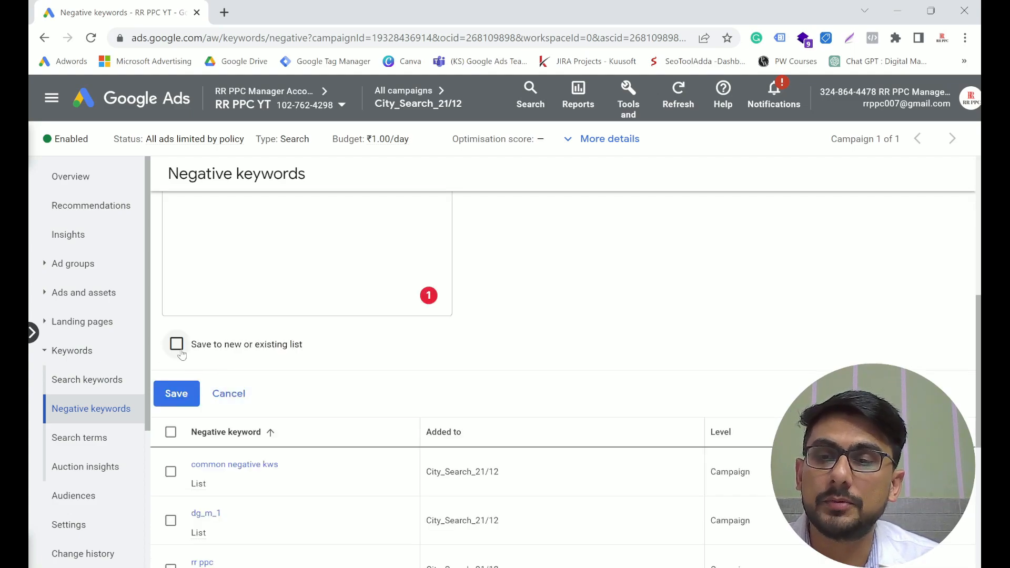
scroll(252, 324, up, 4)
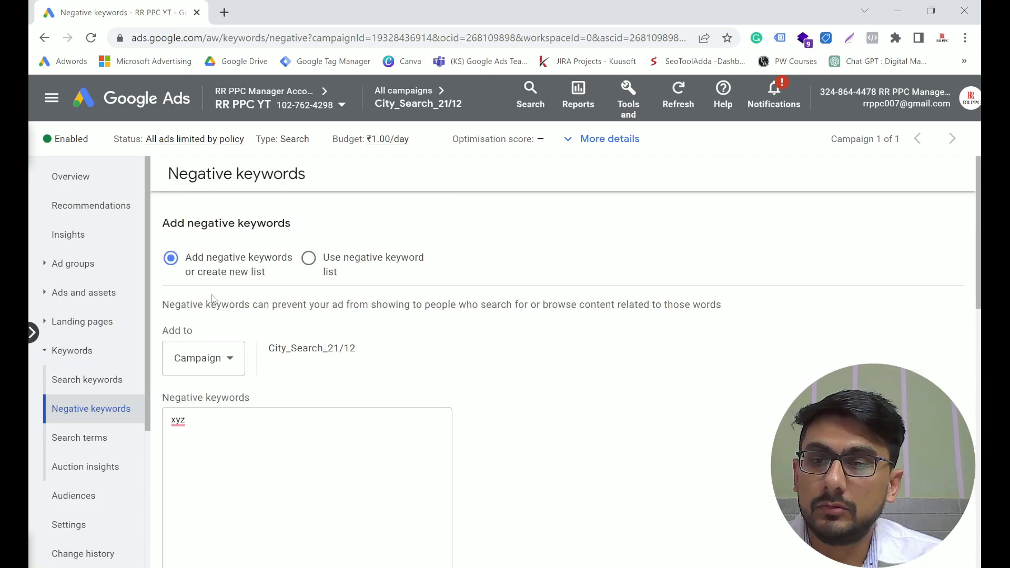
Look at the form for using an existing list, return to adding keywords, and check the campaign-level saving options again.
click(310, 263)
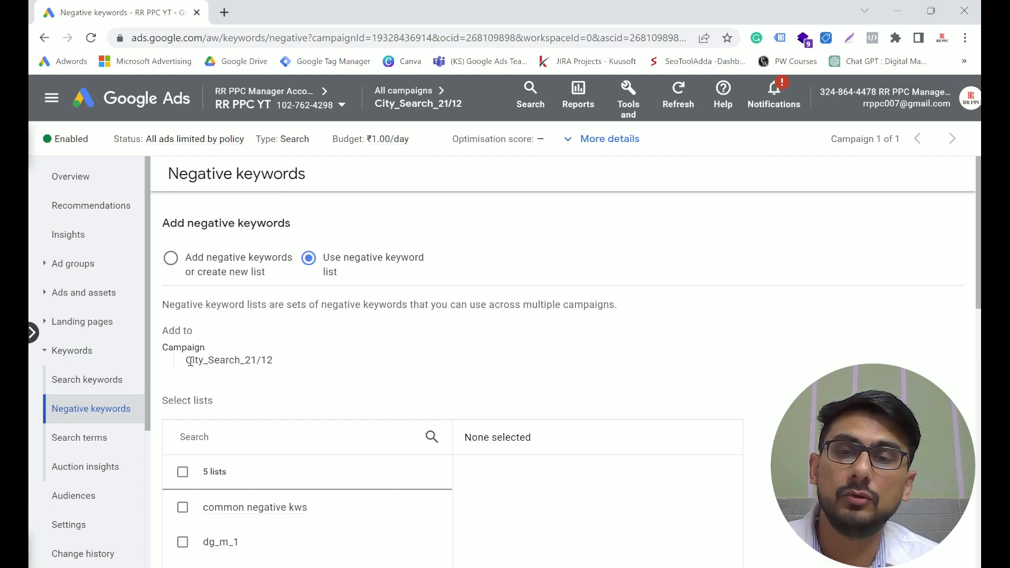
click(171, 263)
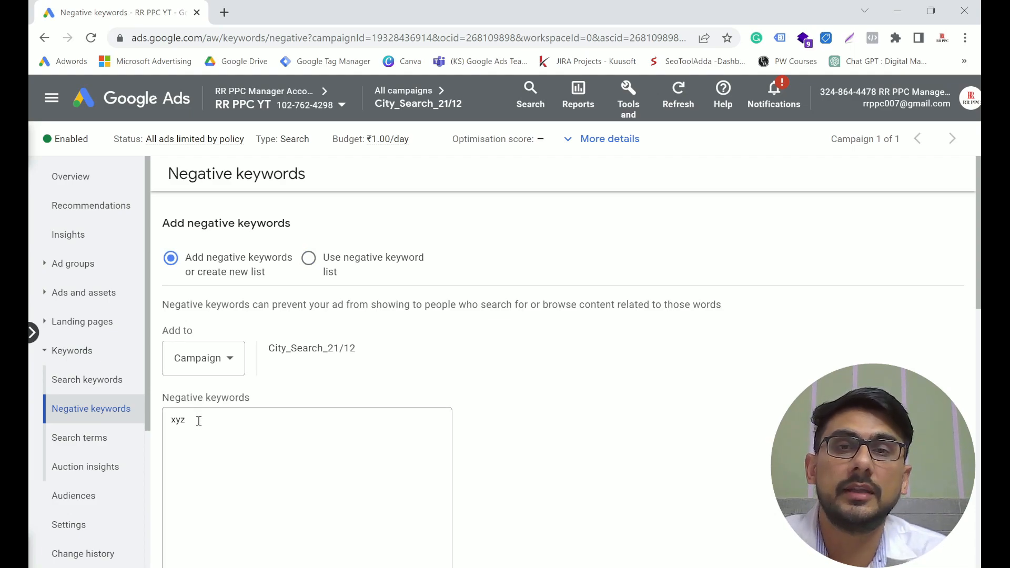
click(211, 368)
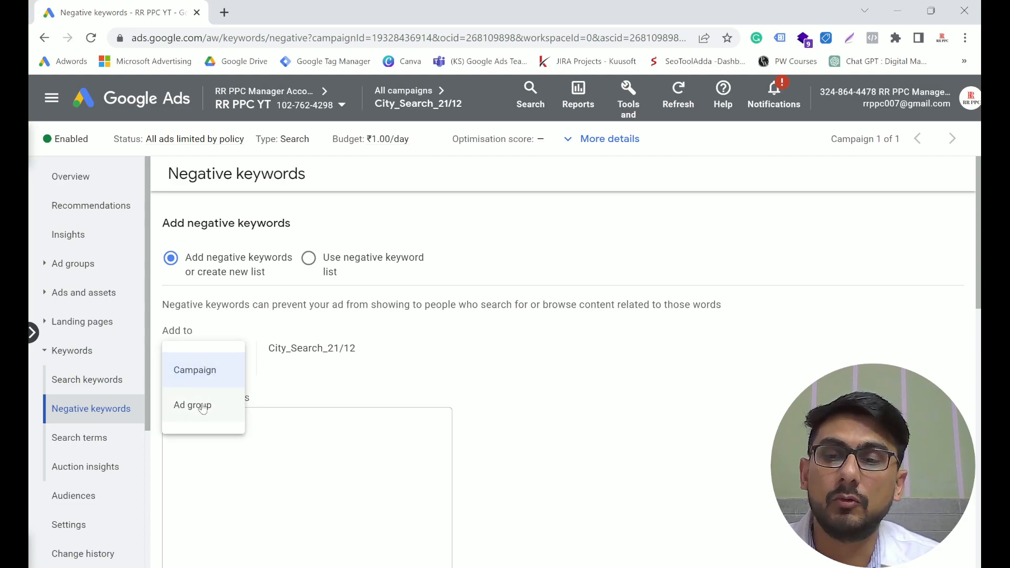
click(206, 375)
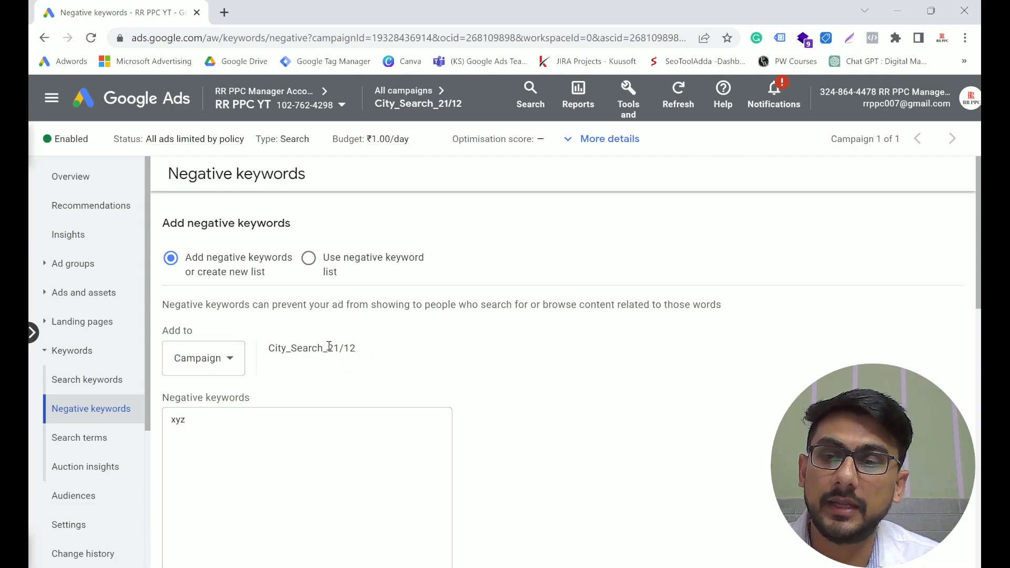
scroll(327, 344, down, 4)
scroll(309, 356, down, 3)
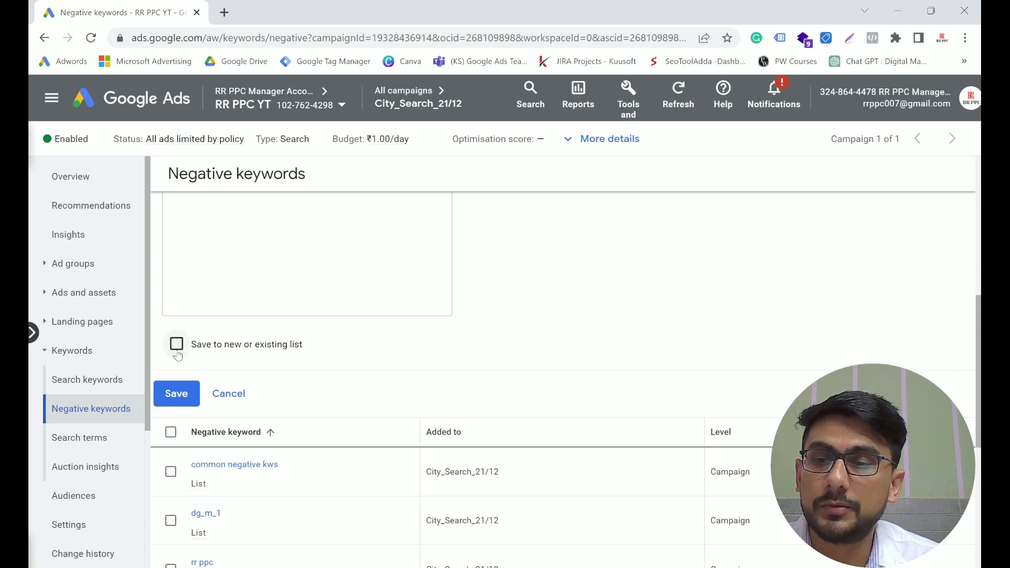
scroll(344, 338, up, 7)
Switch the target level to Ad group, compare the form's saving options, and close the form without adding the keyword.
click(226, 361)
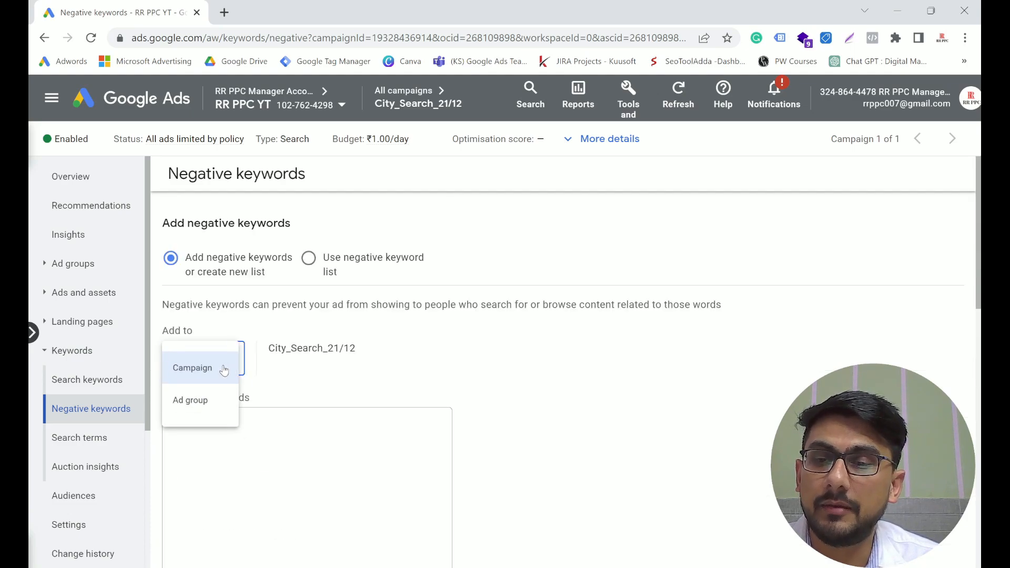
click(209, 405)
scroll(266, 373, down, 7)
scroll(366, 330, up, 7)
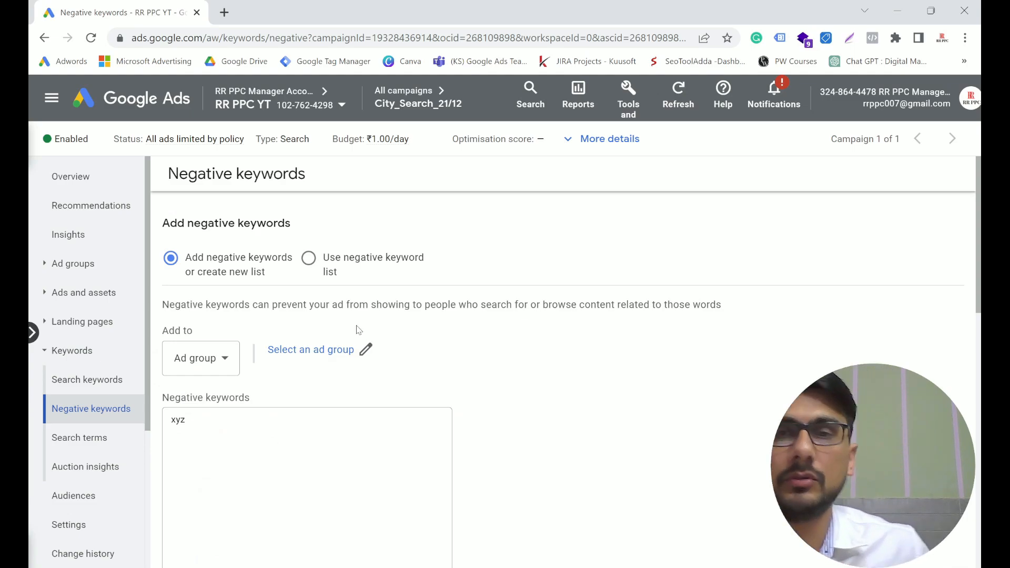
scroll(359, 330, down, 4)
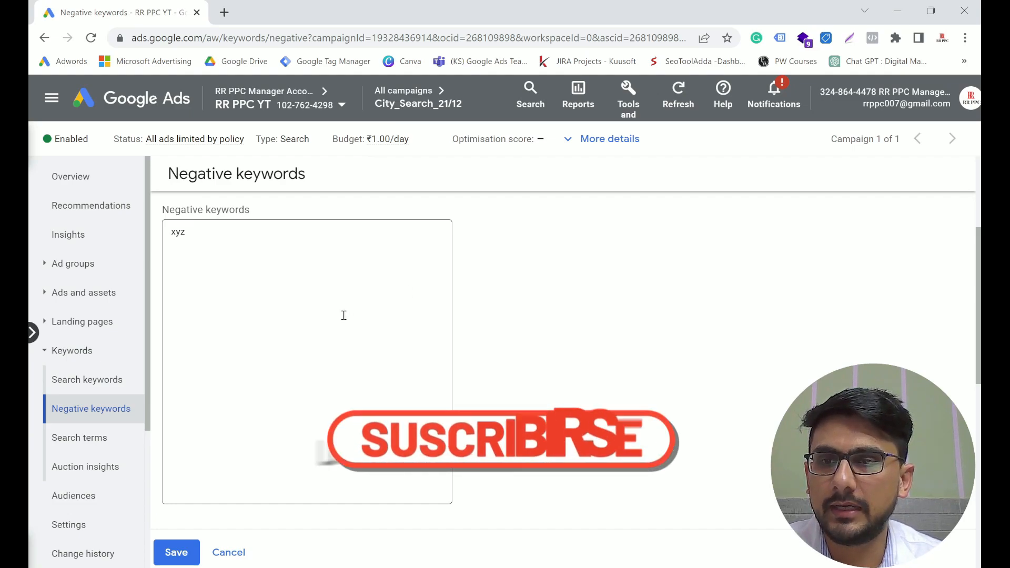
click(176, 553)
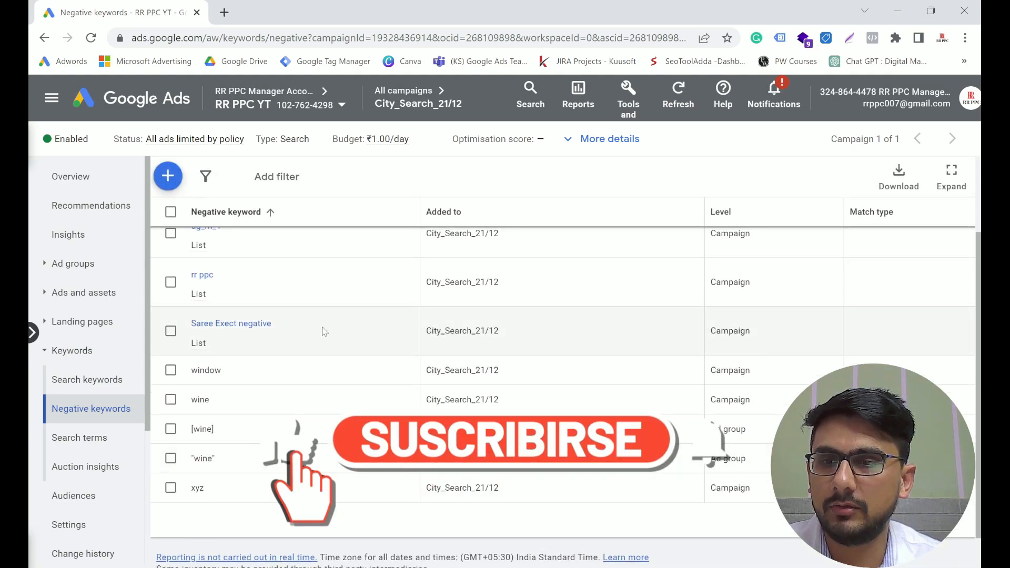